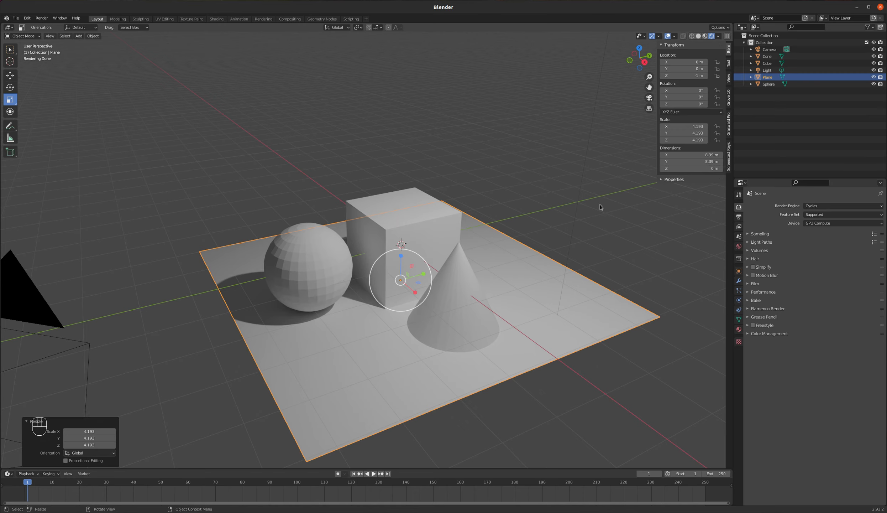
Switch the scene's render engine to Eevee and check the objects' shading through the camera and from another angle
left_click(852, 206)
left_click(823, 205)
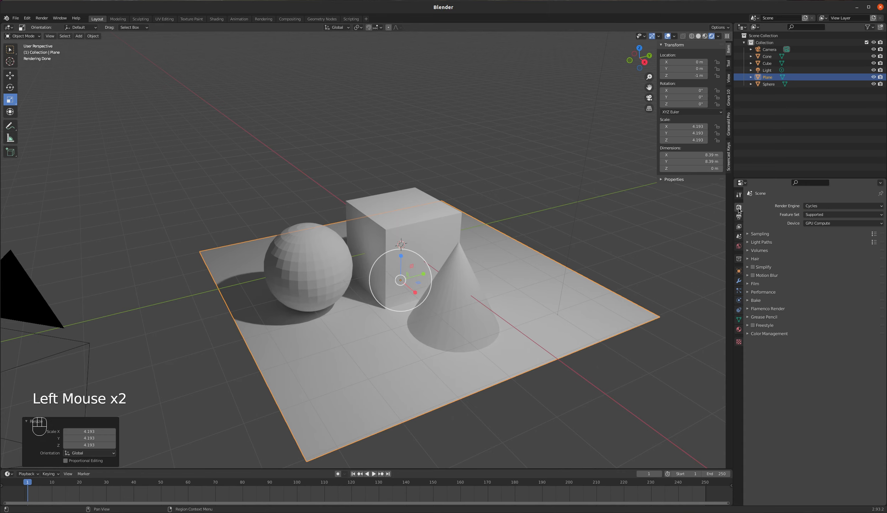
left_click(833, 206)
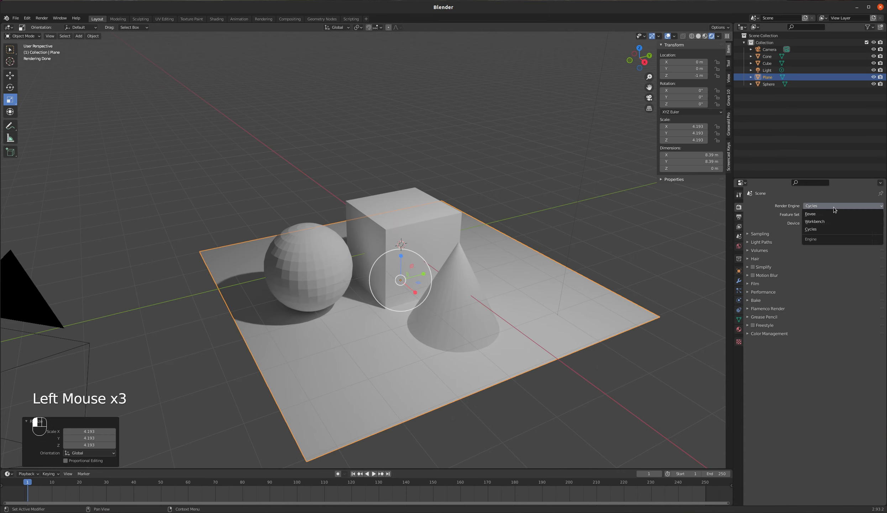
left_click(815, 214)
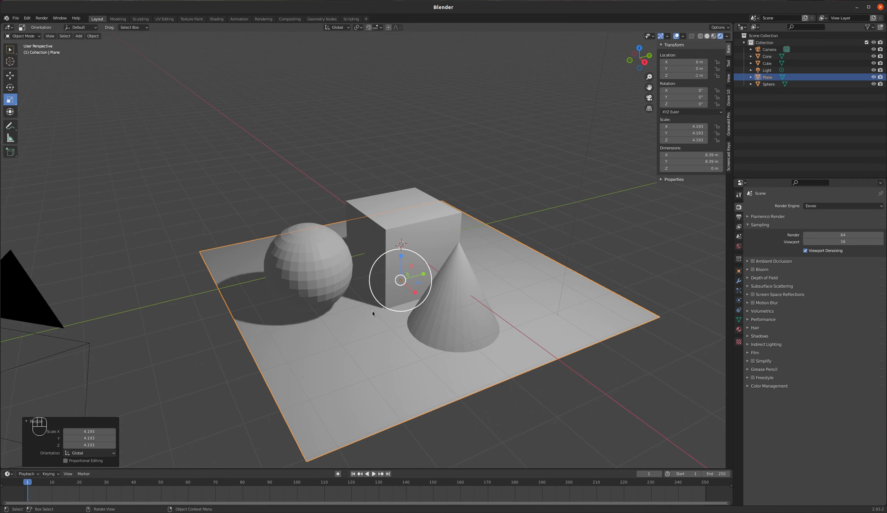
key("KP_0")
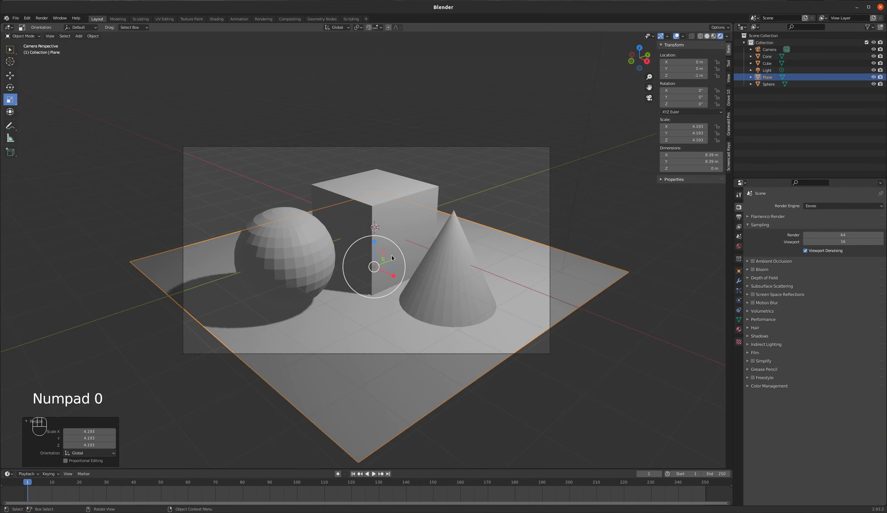
middle_click_drag(391, 281, 458, 264)
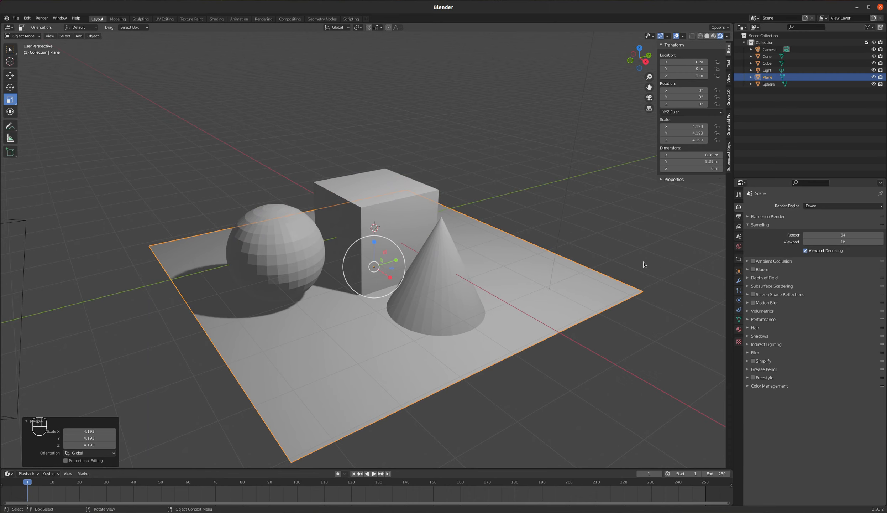
Set the render engine back to Cycles and inspect the light and shadows on the sphere, cube and cone
left_click(850, 206)
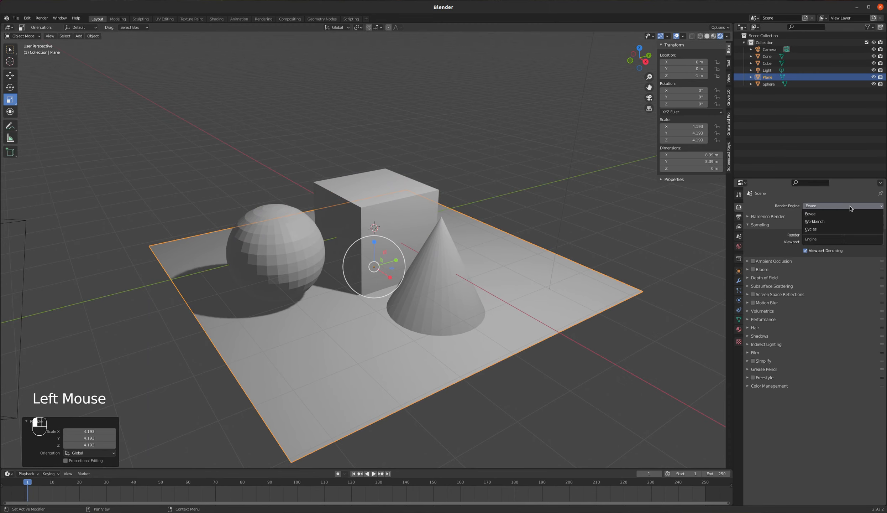
left_click(815, 230)
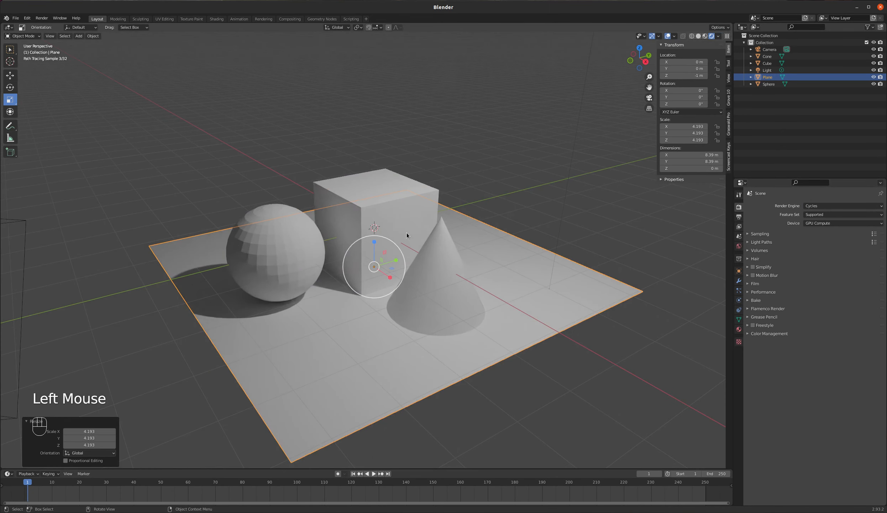
mouse_move(441, 230)
middle_mouse_down()
mouse_move(418, 245)
mouse_move(365, 242)
mouse_move(406, 234)
mouse_move(491, 242)
mouse_move(482, 255)
mouse_move(434, 242)
mouse_move(450, 240)
middle_mouse_up()
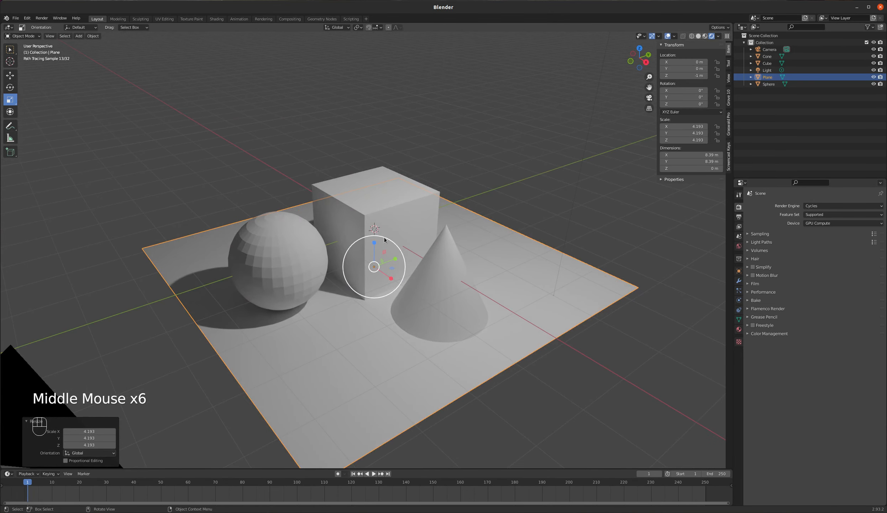
middle_click_drag(384, 239, 384, 255)
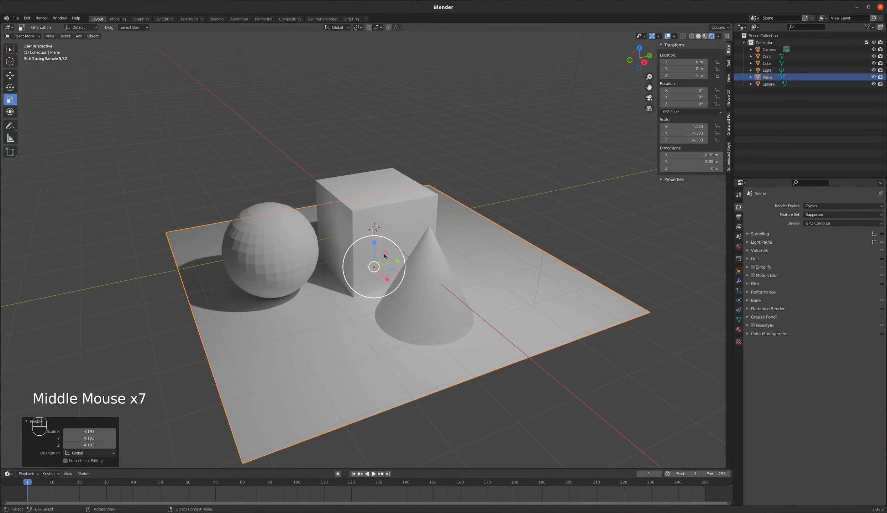
mouse_move(389, 280)
middle_mouse_down()
mouse_move(379, 278)
mouse_move(392, 280)
middle_mouse_up()
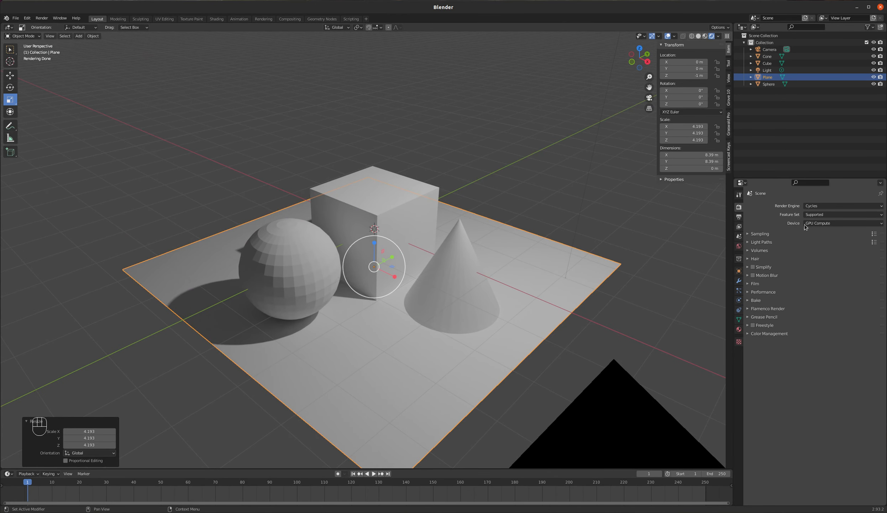
mouse_move(597, 242)
middle_mouse_down()
mouse_move(544, 260)
mouse_move(507, 292)
middle_mouse_up()
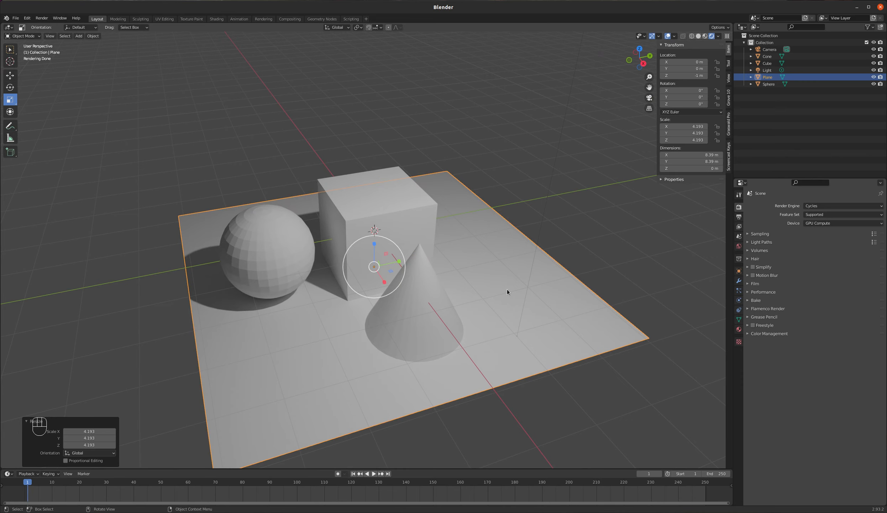
mouse_move(413, 243)
middle_mouse_down()
mouse_move(428, 237)
mouse_move(416, 238)
middle_mouse_up()
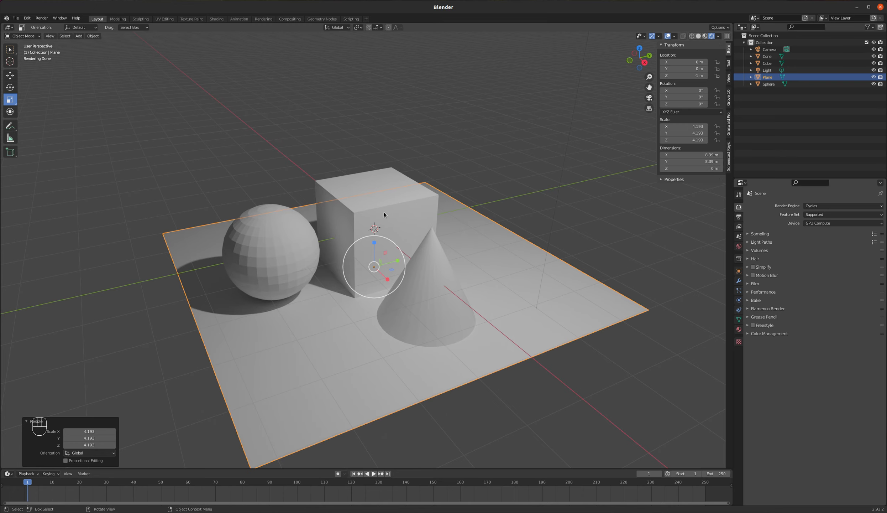
middle_click_drag(368, 214, 372, 212)
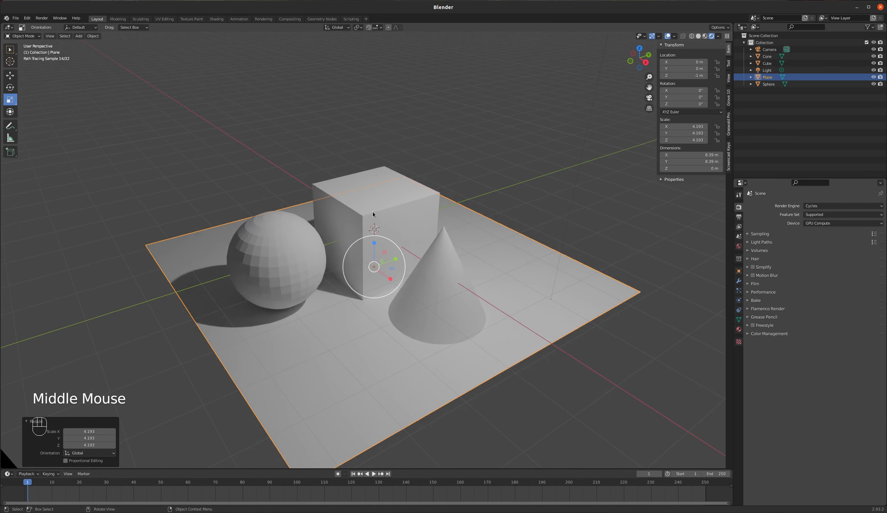
Check which materials are assigned to the cube, sphere, cone and plane, ending with the cube selected
left_click(395, 202)
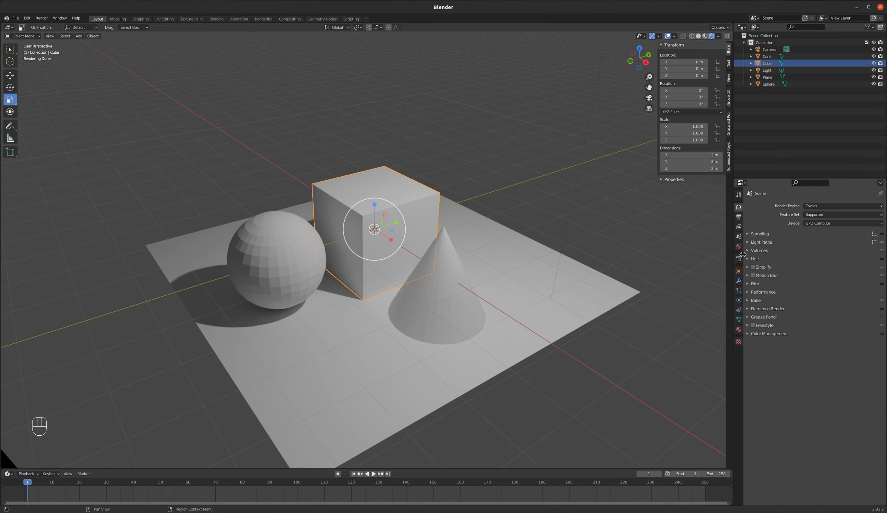
left_click(739, 331)
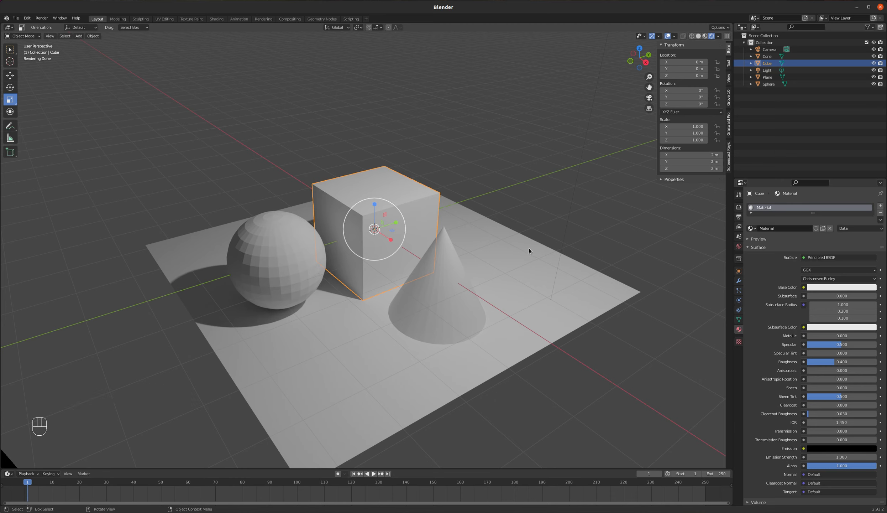
left_click(297, 256)
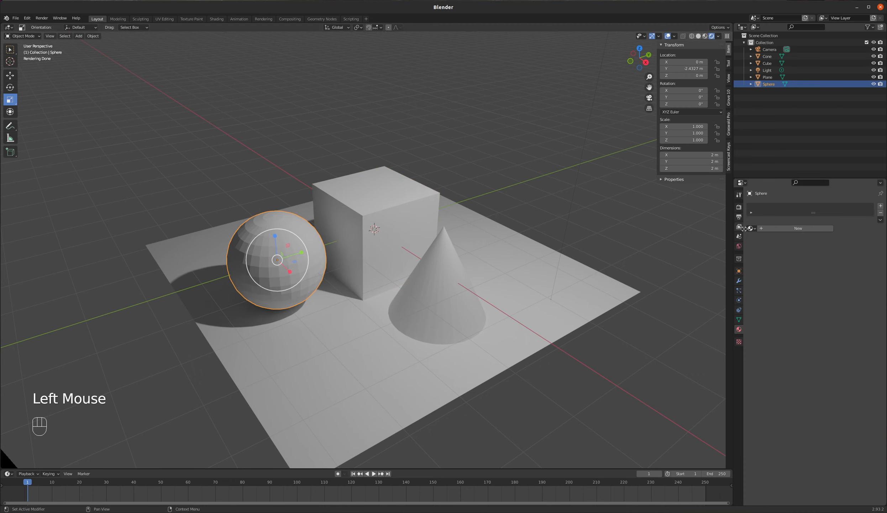
left_click(457, 281)
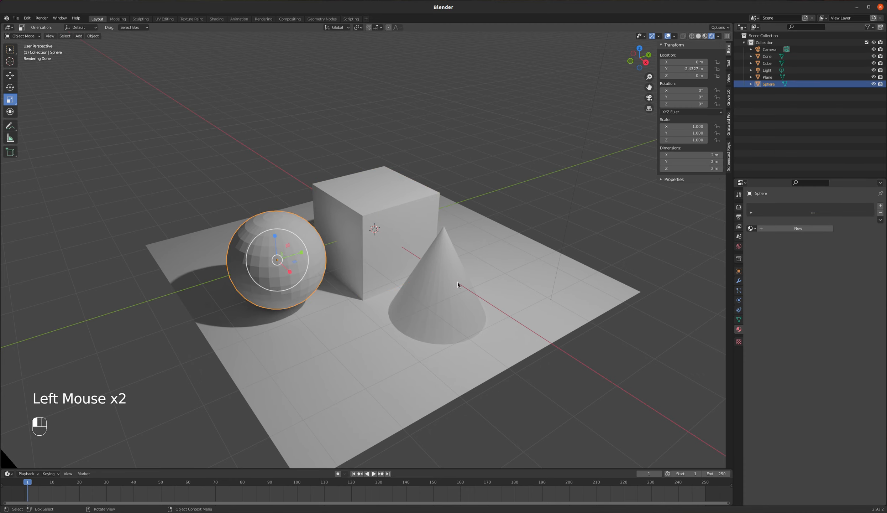
left_click(552, 278)
left_click(367, 209)
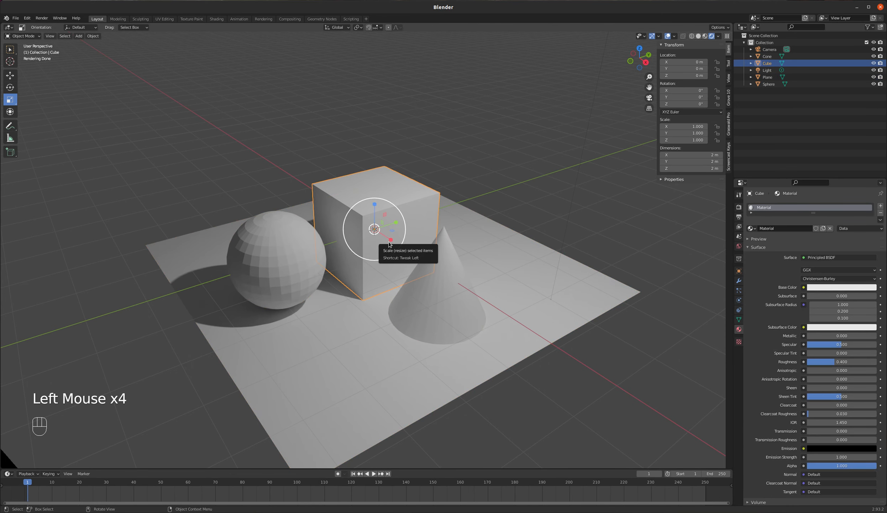
Rename the cube's material to Cube_Green and set its base color to bright green
middle_click_drag(439, 280, 432, 281)
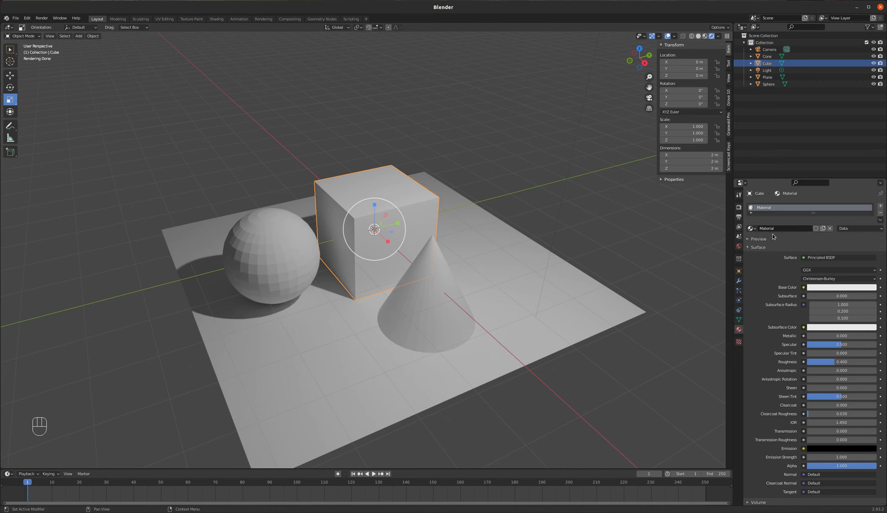
left_click(801, 231)
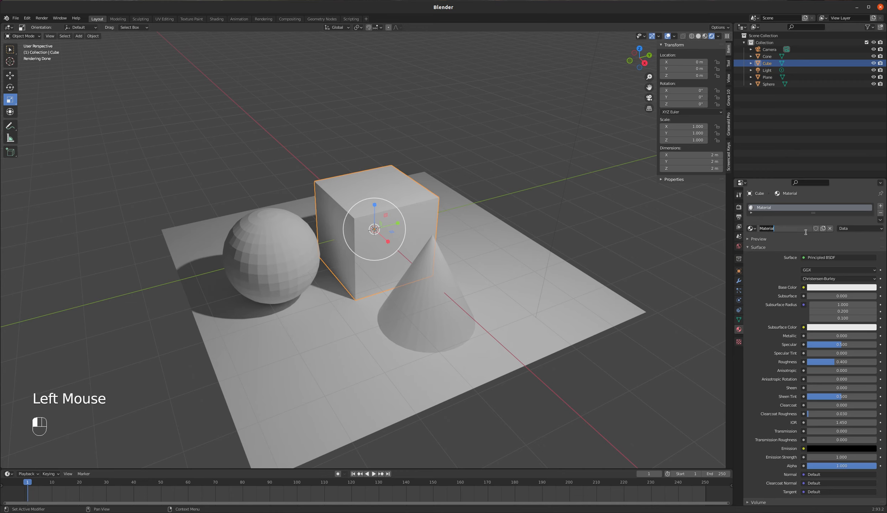
type("Cube")
key("shift")
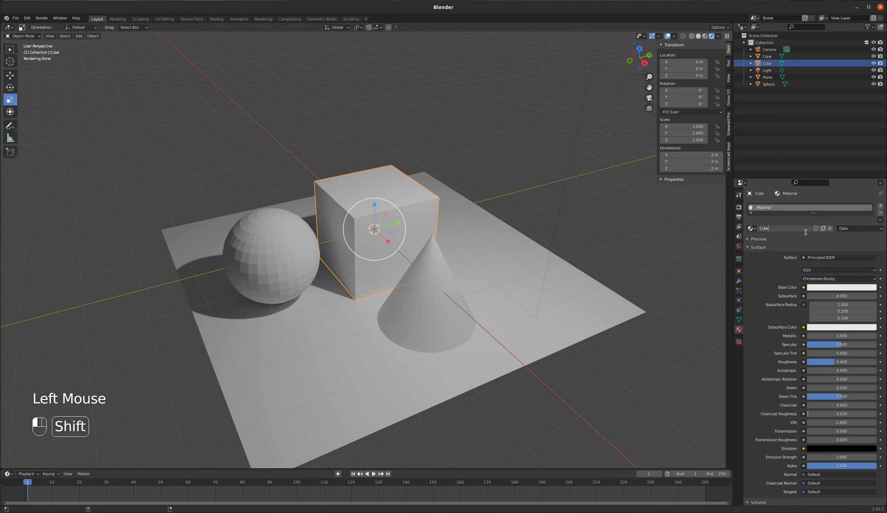
type("be_Green")
key("Return")
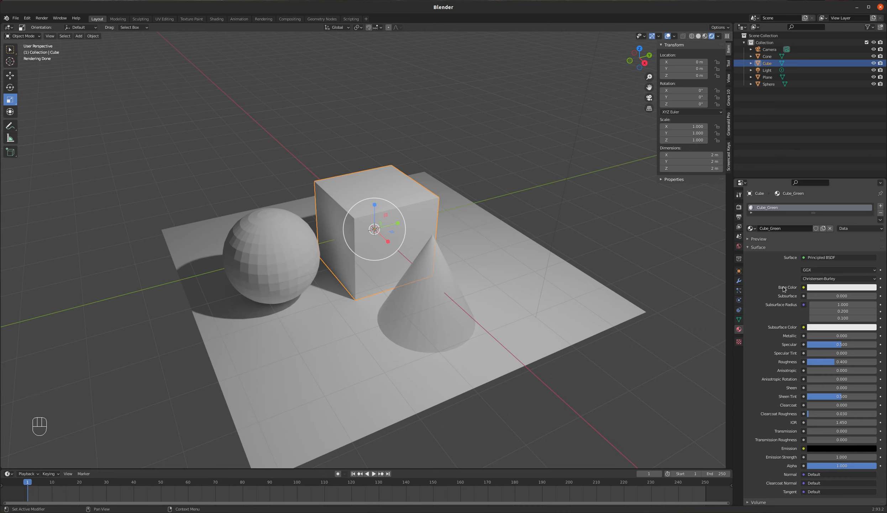
left_click(833, 288)
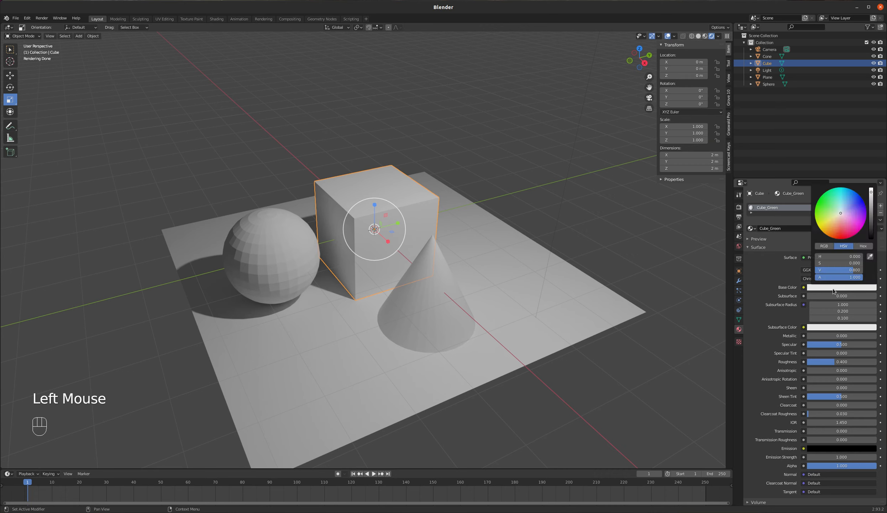
left_click(820, 207)
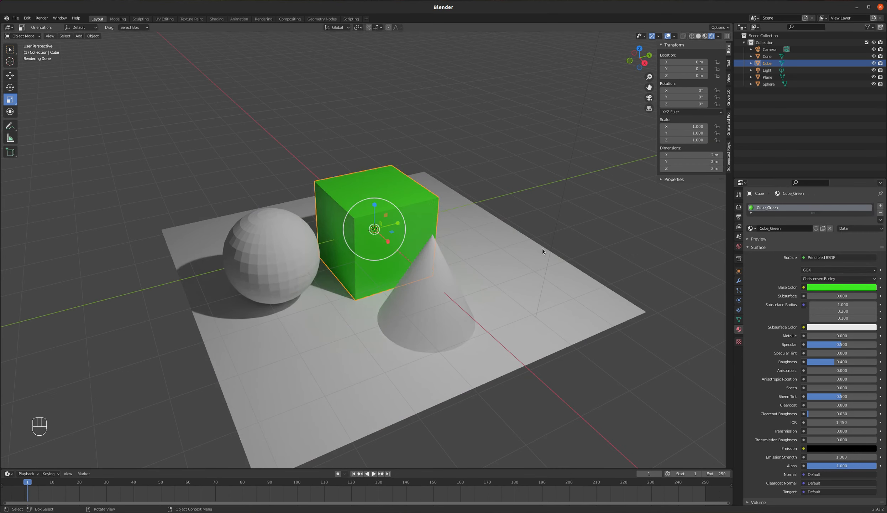
Examine the sphere and cone up close and from several sides for green light reflected off the cube
middle_click_drag(516, 244, 421, 229)
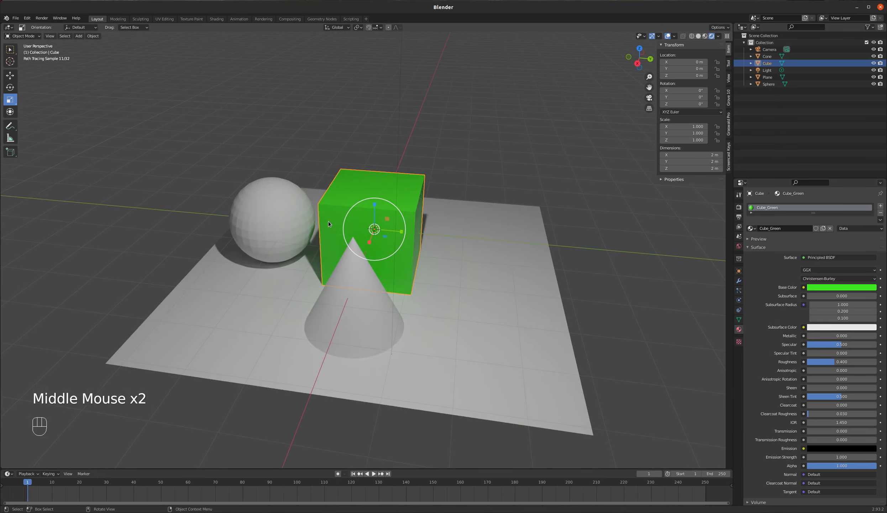
scroll(303, 242, "up", 2)
scroll(303, 241, "down", 1)
scroll(303, 242, "up", 4)
scroll(304, 249, "up", 3)
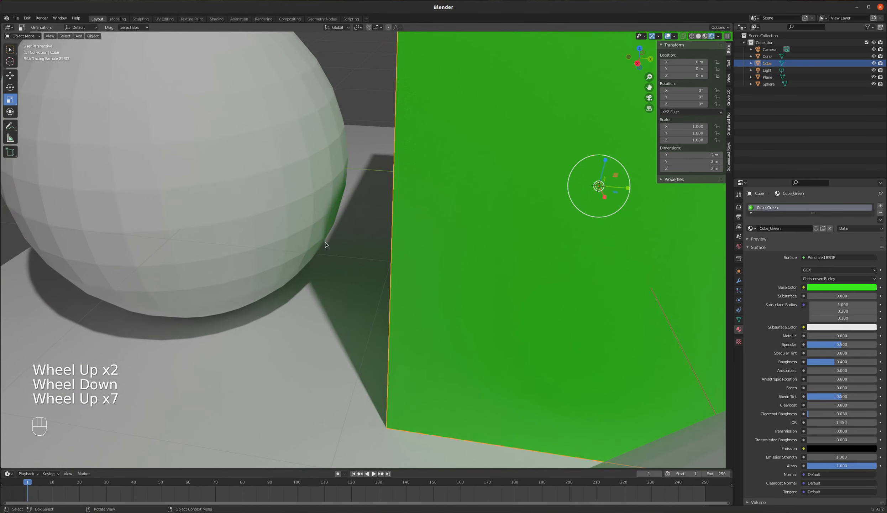
scroll(316, 227, "down", 5)
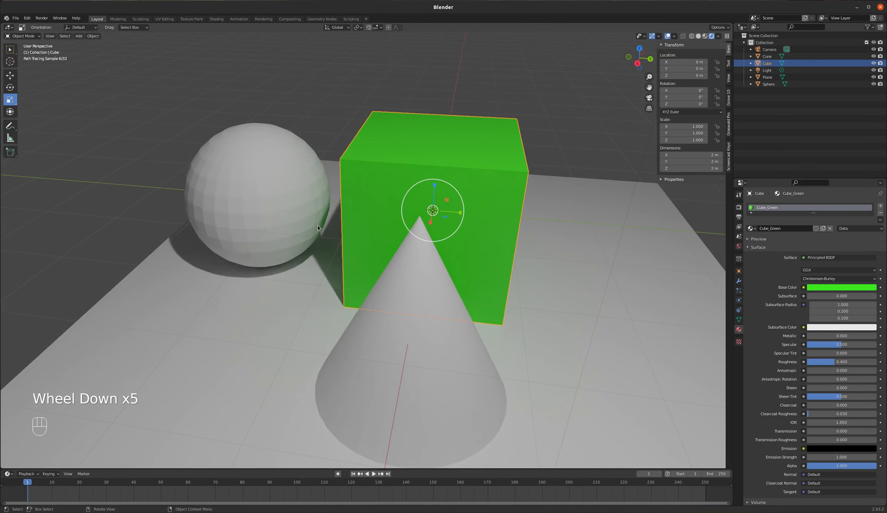
middle_click_drag(290, 230, 367, 235)
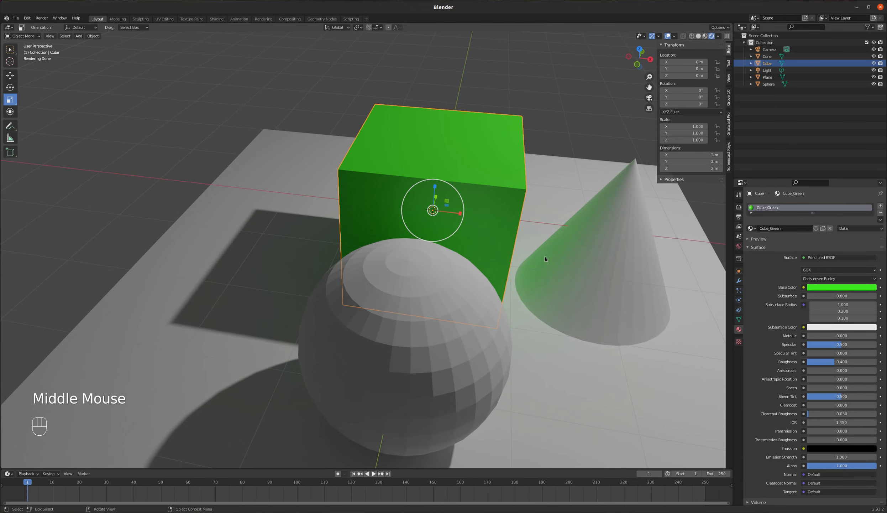
mouse_move(545, 256)
middle_mouse_down()
mouse_move(599, 263)
mouse_move(560, 259)
middle_mouse_up()
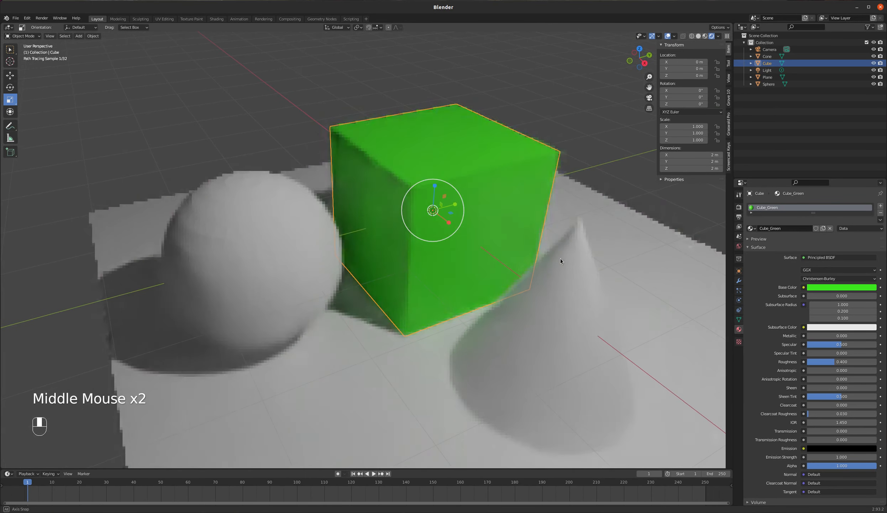
scroll(422, 281, "down", 2)
scroll(495, 356, "up", 1)
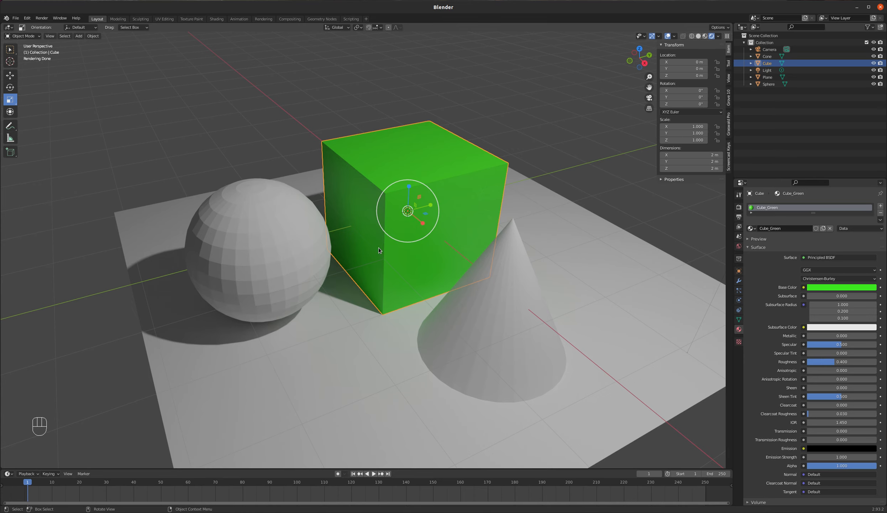
Enter Edit Mode on the cube and select only the side face that faces the cone
middle_click_drag(478, 218, 408, 220)
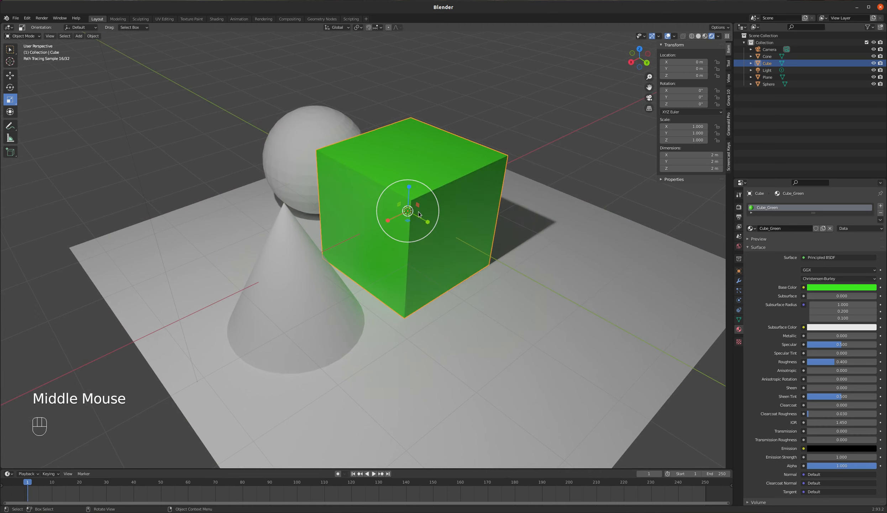
key("Tab")
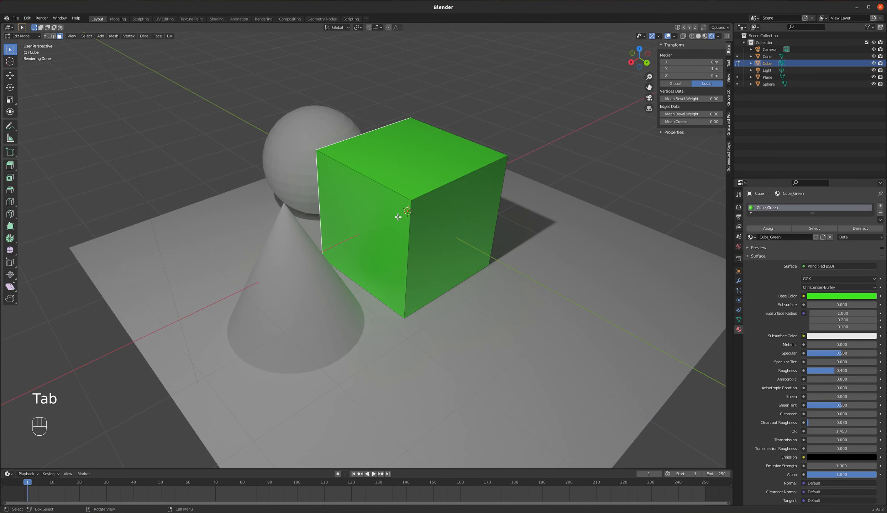
left_click(394, 215)
left_click(408, 159)
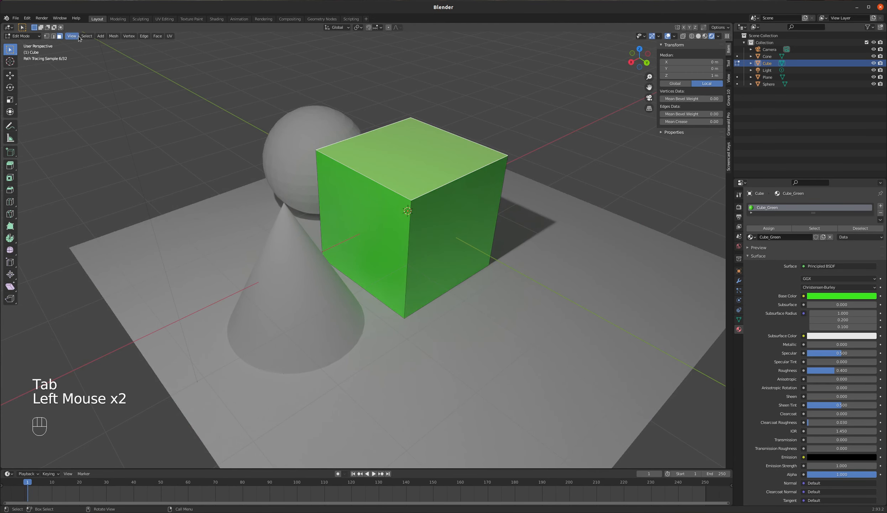
left_click(389, 208)
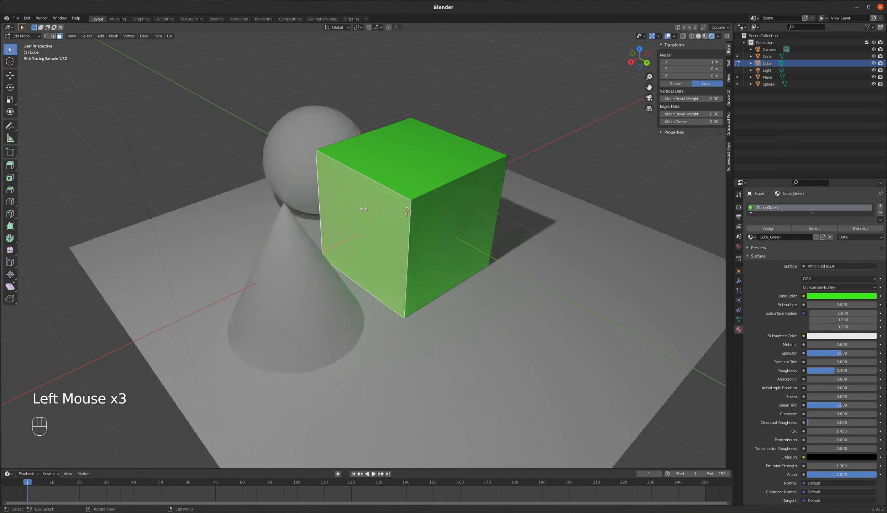
middle_click_drag(389, 207, 451, 204)
middle_click_drag(446, 205, 411, 204)
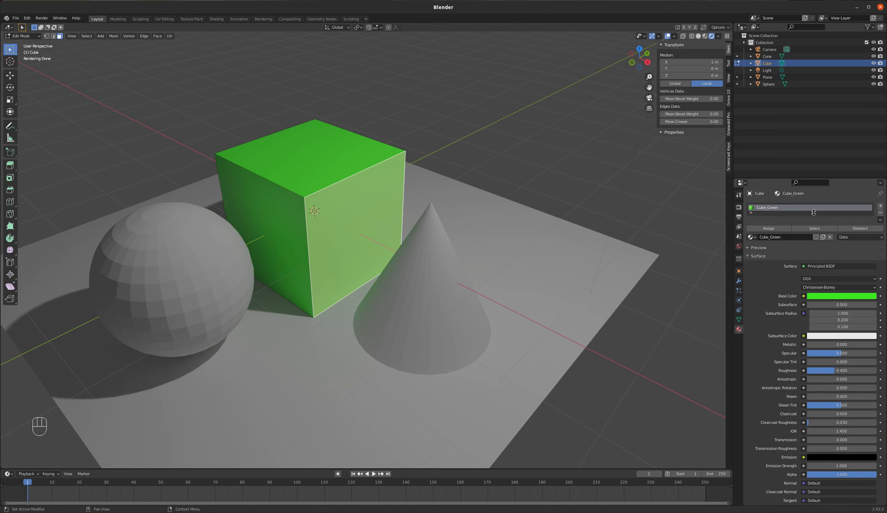
Add a second material slot to the cube with a new material named Cube_Red and a pure red base color
left_click_drag(814, 212, 812, 237)
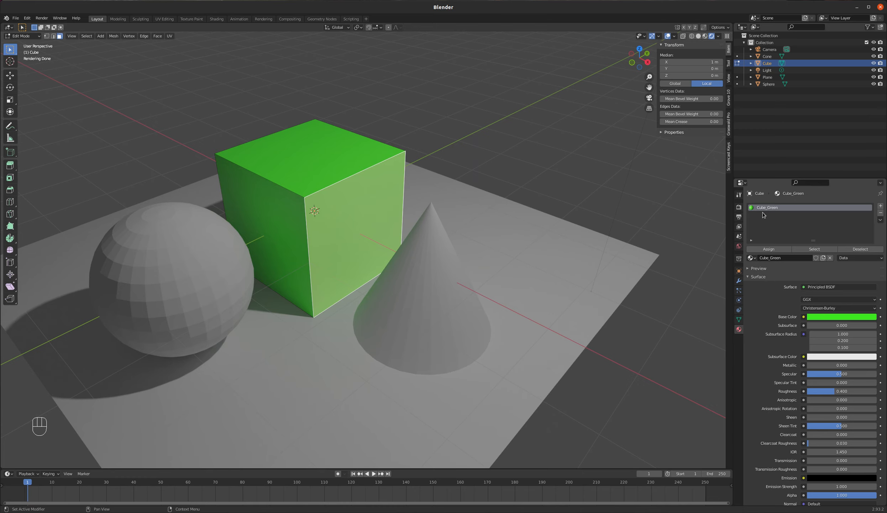
left_click(881, 207)
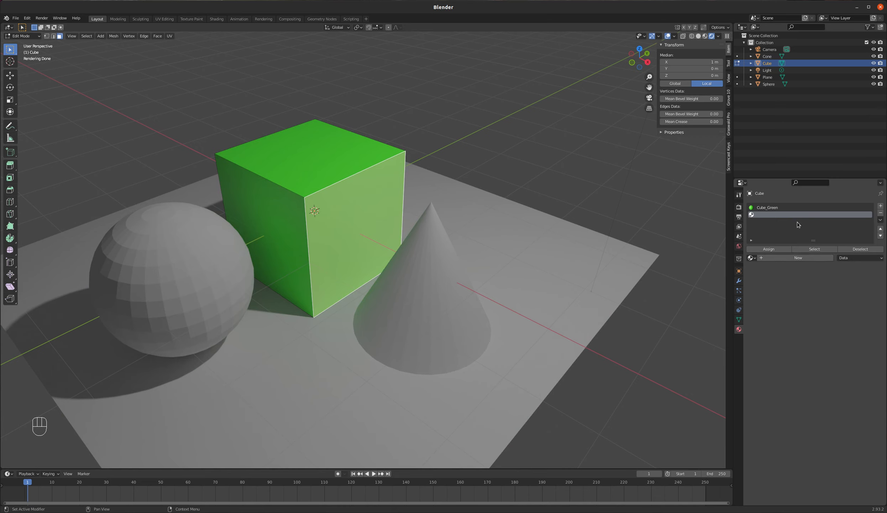
left_click(790, 259)
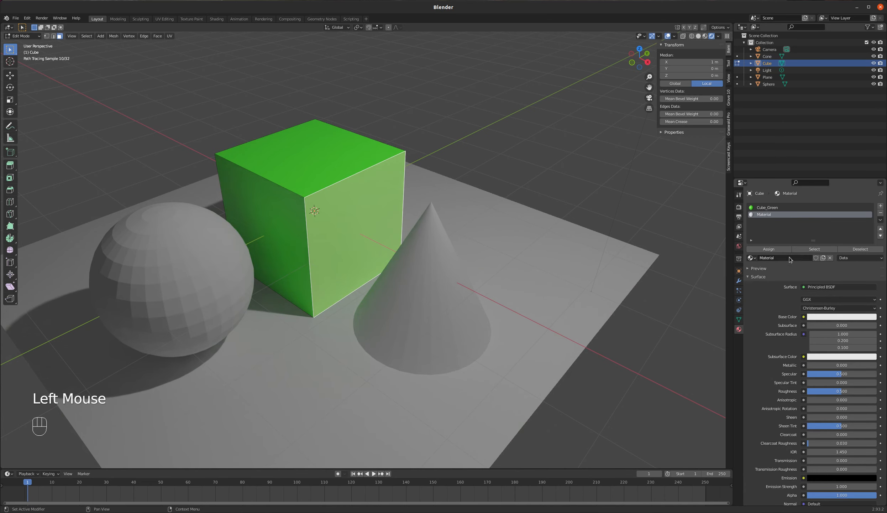
double_click(790, 259)
type("C")
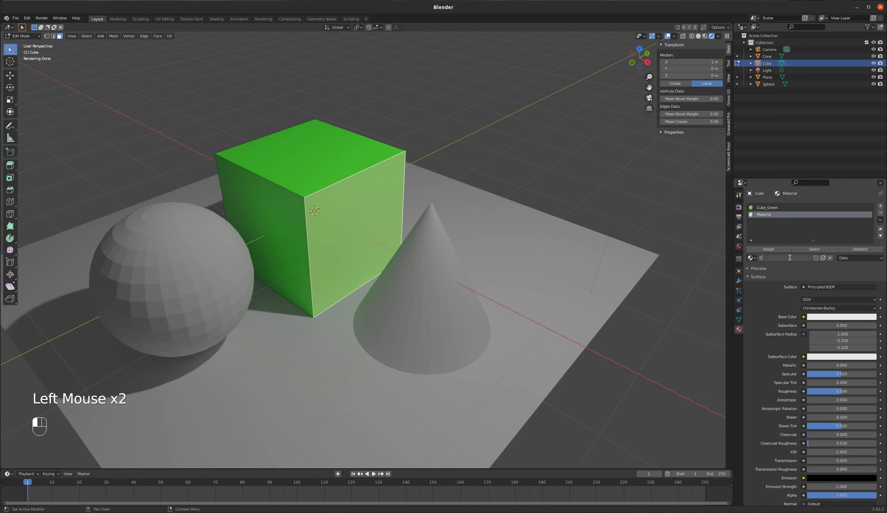
type("ube_Red")
key("Return")
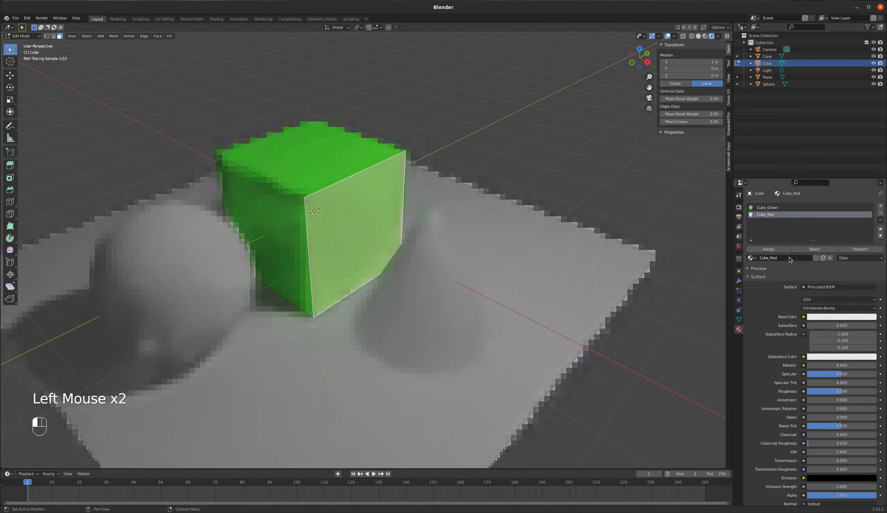
left_click(826, 317)
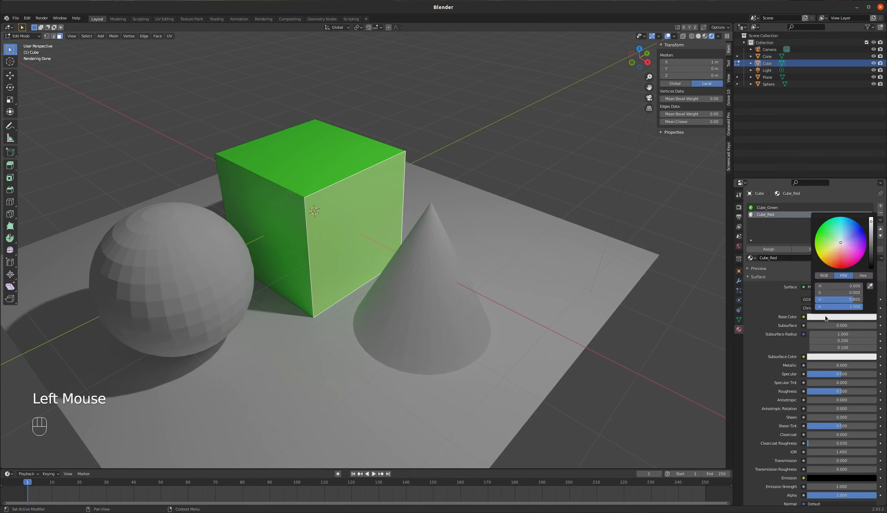
left_click(839, 268)
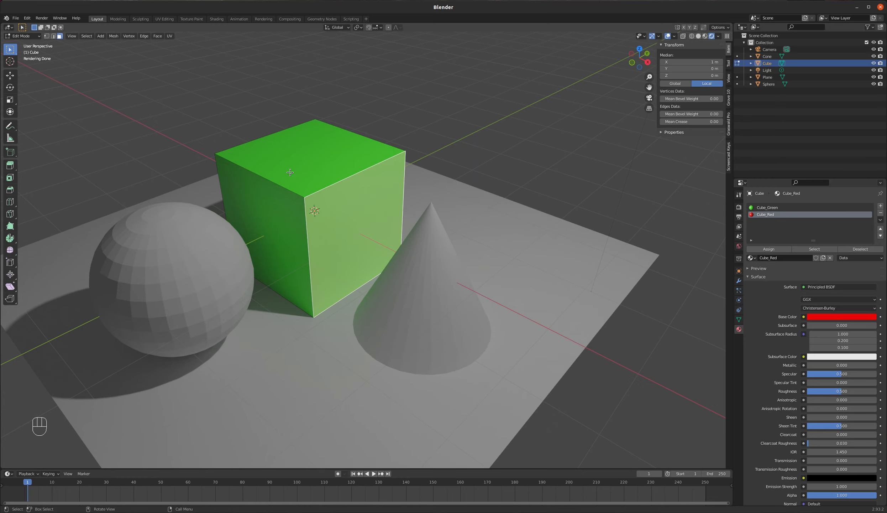
Check which material the cube's visible faces use, ending with only the side face toward the cone selected
left_click(316, 165)
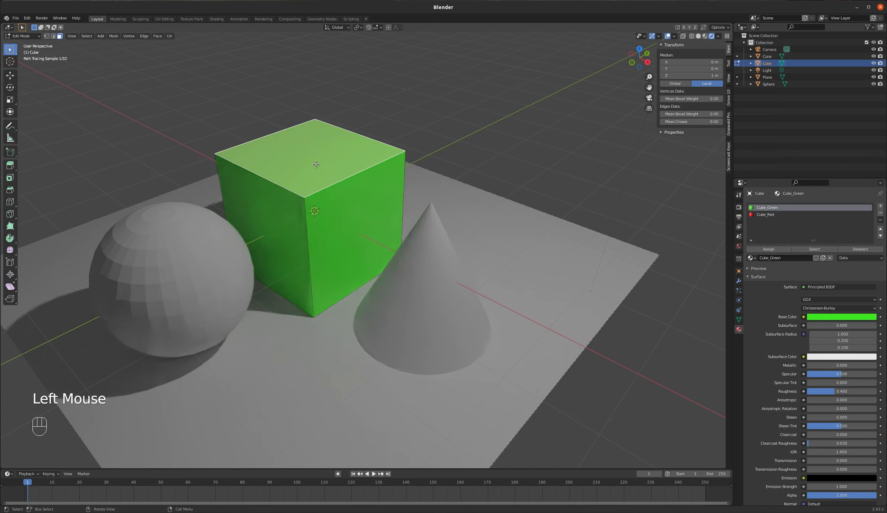
left_click(290, 224)
left_click(376, 206)
left_click(302, 201)
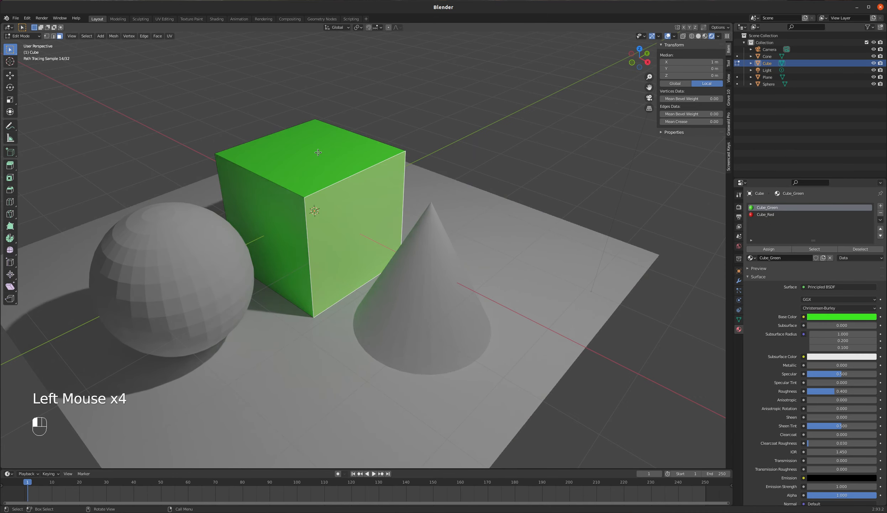
left_click(295, 215)
left_click(376, 206)
Assign Cube_Red to the selected side face and return to Object Mode
left_click(766, 215)
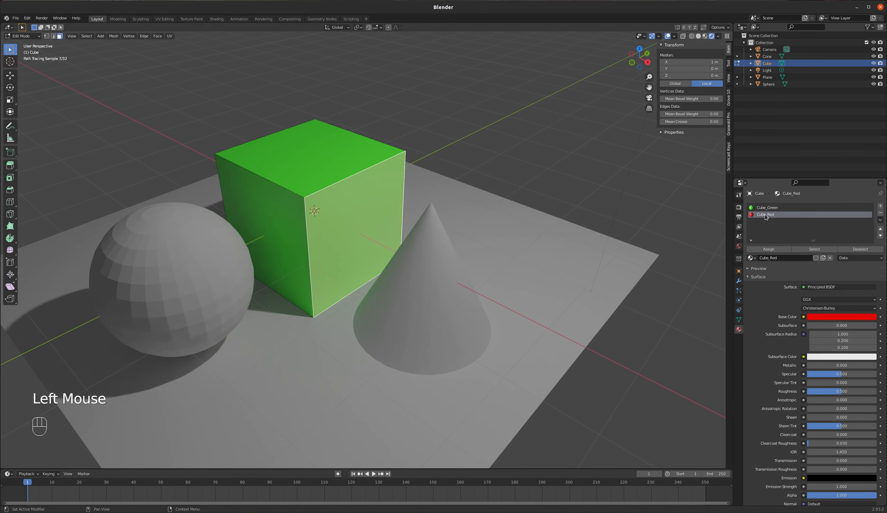
left_click(771, 249)
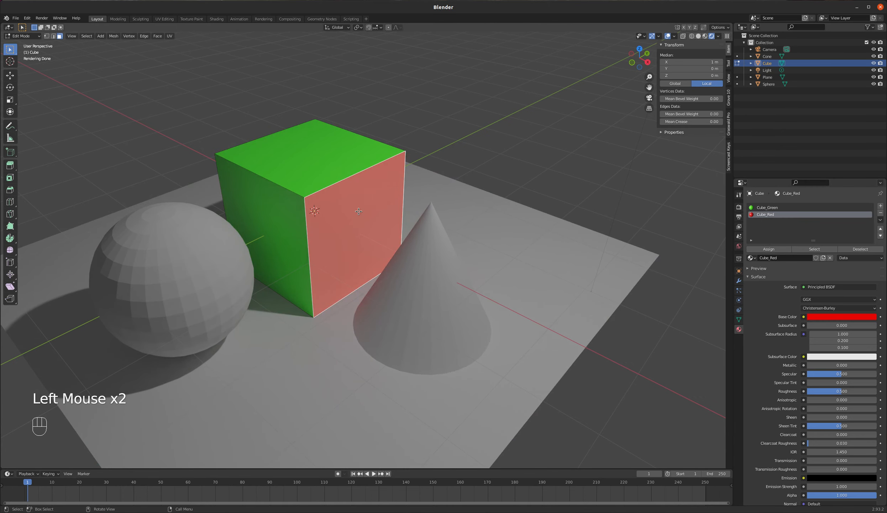
key("Tab")
Examine the cube's red face, the cone and the plane from several angles for reflected red light
mouse_move(412, 215)
middle_mouse_down()
mouse_move(307, 213)
mouse_move(407, 223)
mouse_move(431, 213)
mouse_move(388, 215)
mouse_move(426, 213)
mouse_move(405, 215)
middle_mouse_up()
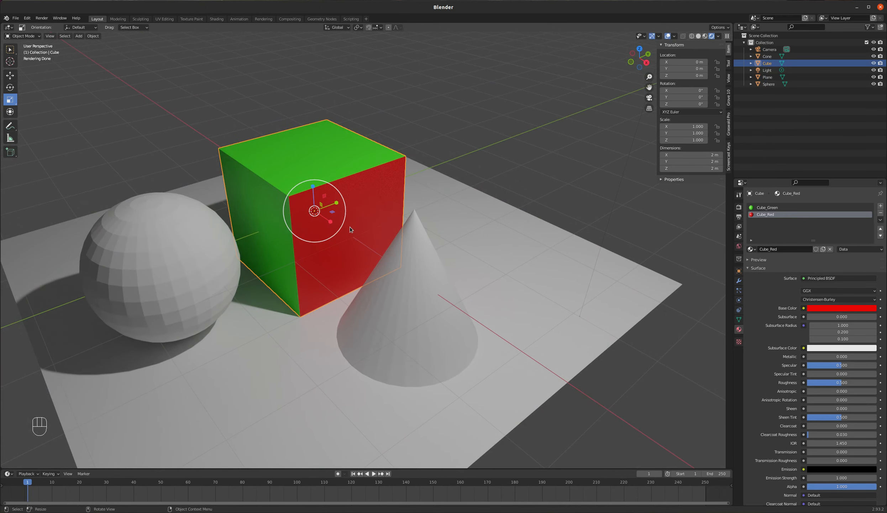
middle_click_drag(348, 230, 305, 219)
middle_click_drag(367, 209, 350, 199)
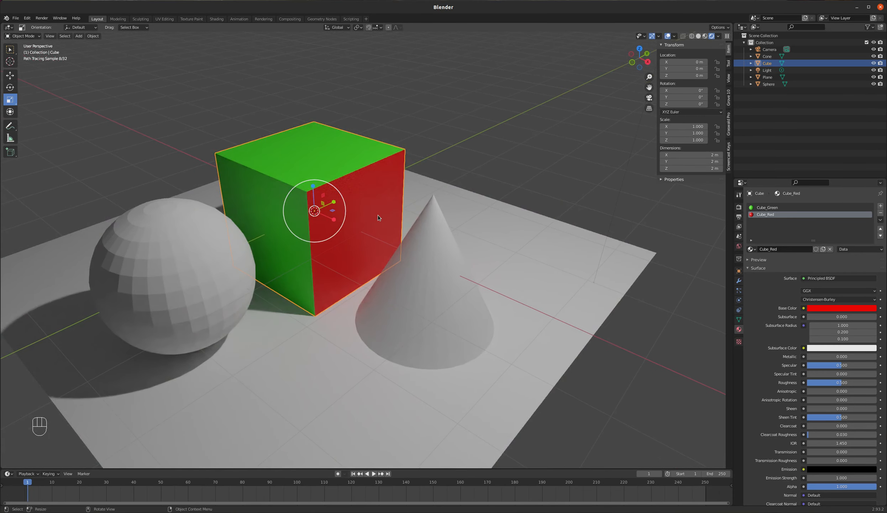
left_click(445, 268)
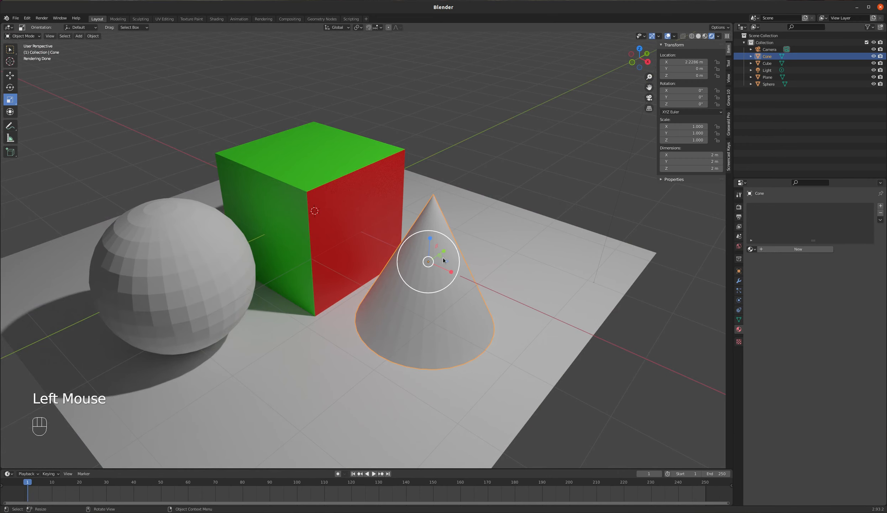
left_click(331, 204)
middle_click_drag(383, 181, 375, 198)
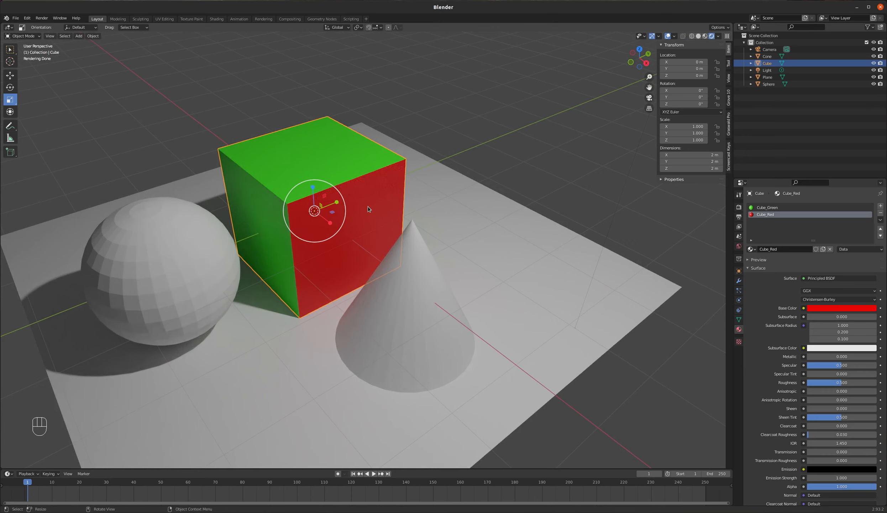
Temporarily hide the cone and sphere to compare the light reflected onto the plane, and unhide both
left_click(434, 300)
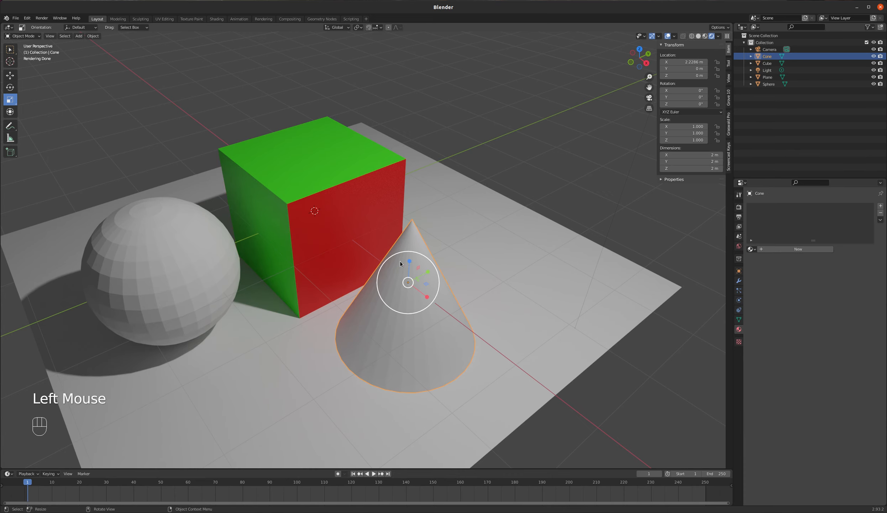
key("h")
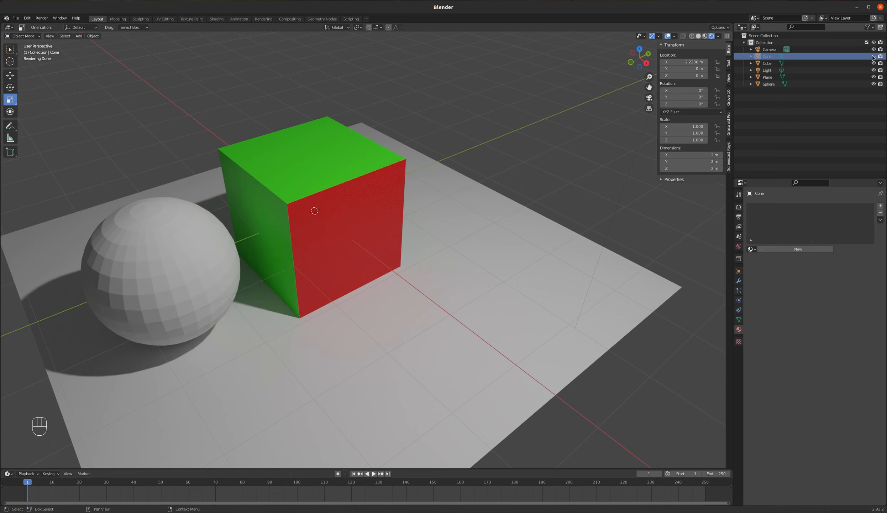
left_click(874, 84)
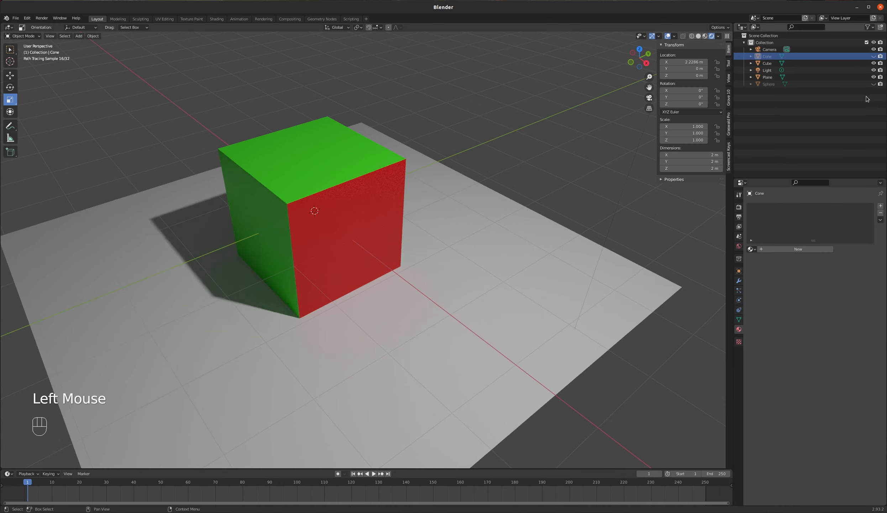
left_click(874, 84)
left_click(874, 57)
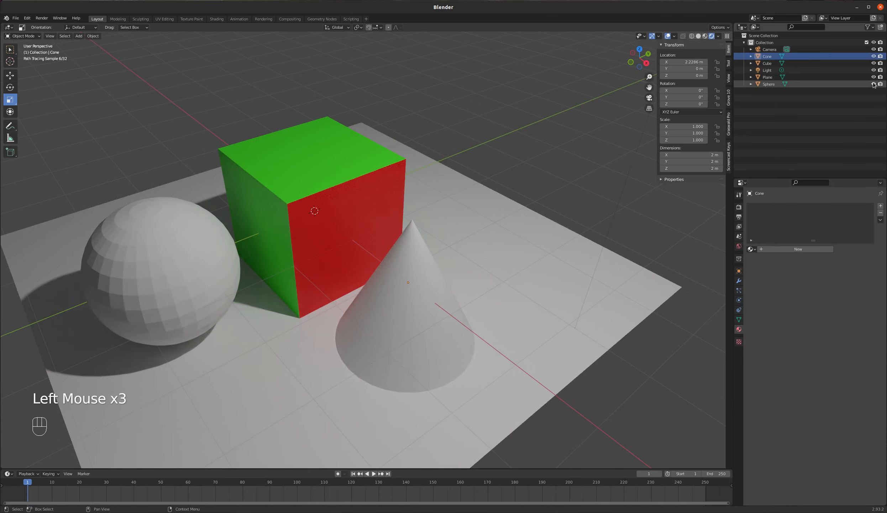
left_click(874, 85)
left_click(874, 56)
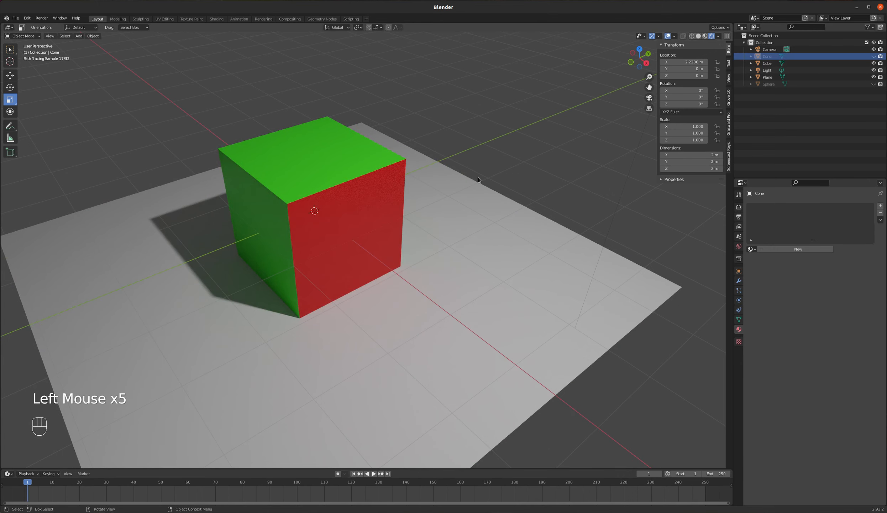
key("alt+h")
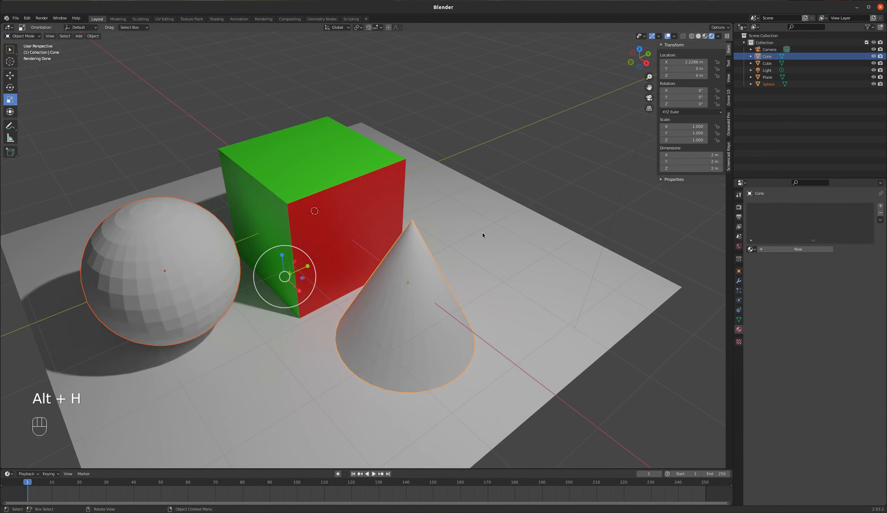
Isolate the cube in Local View and switch the viewport shading to Material Preview
left_click(388, 176)
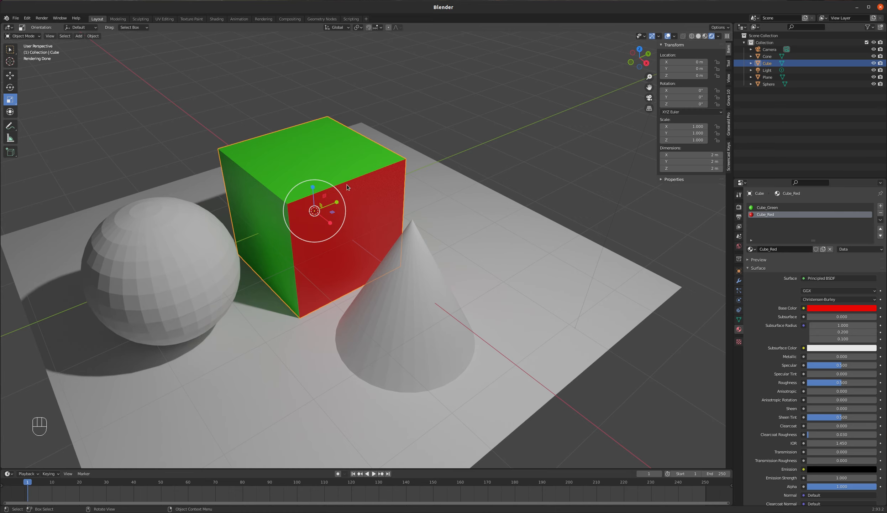
key("KP_Divide")
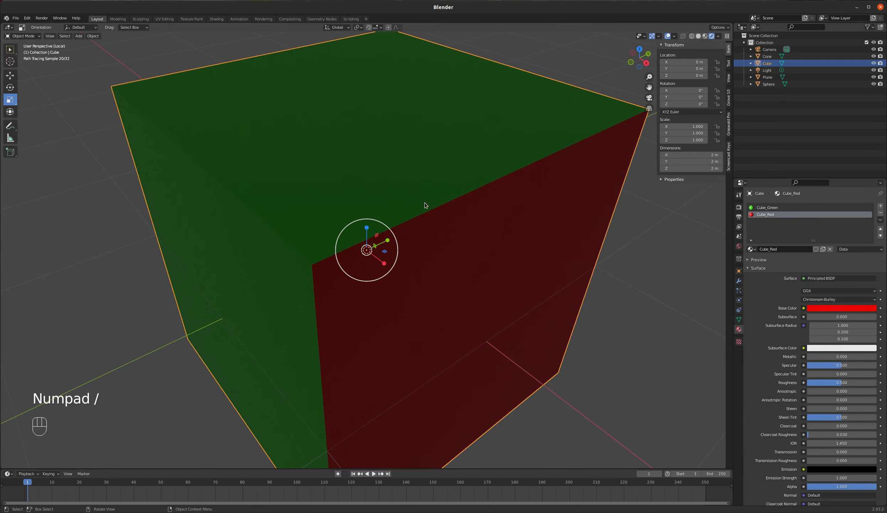
scroll(426, 205, "down", 3)
middle_click_drag(423, 208, 403, 217)
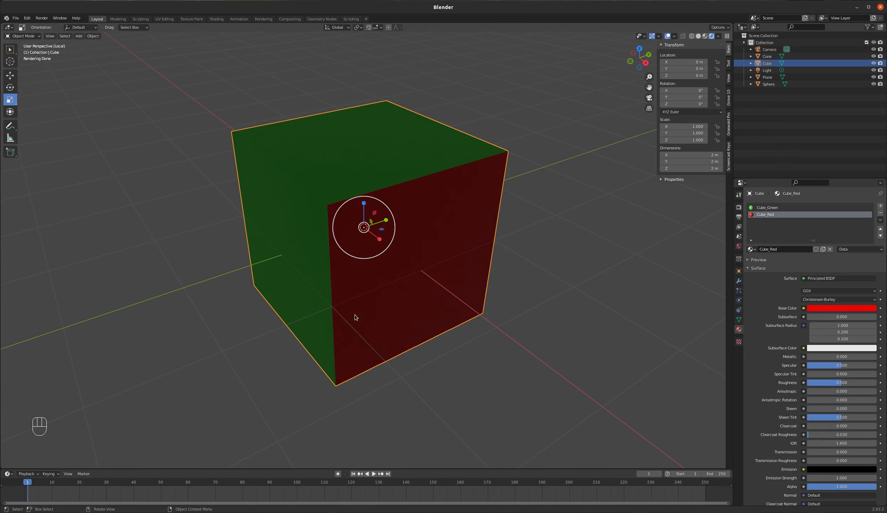
middle_click_drag(447, 248, 470, 222)
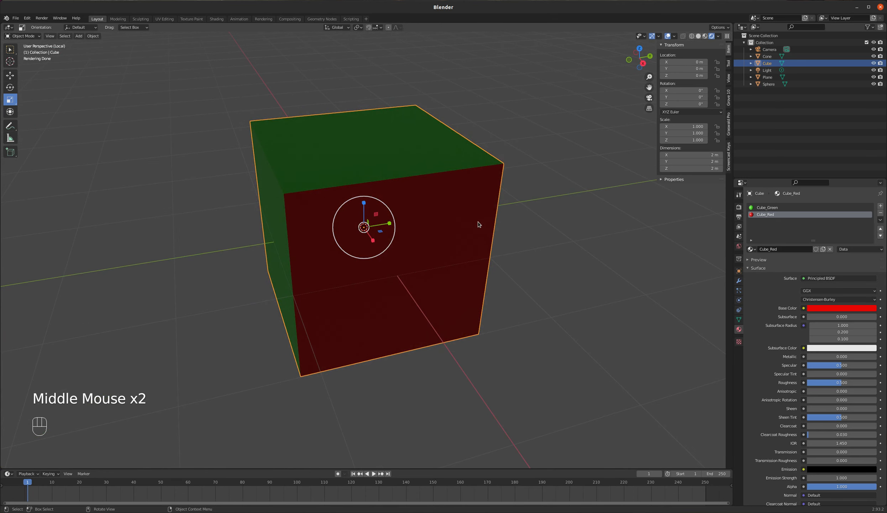
middle_click_drag(478, 224, 468, 208)
middle_click_drag(524, 161, 510, 185)
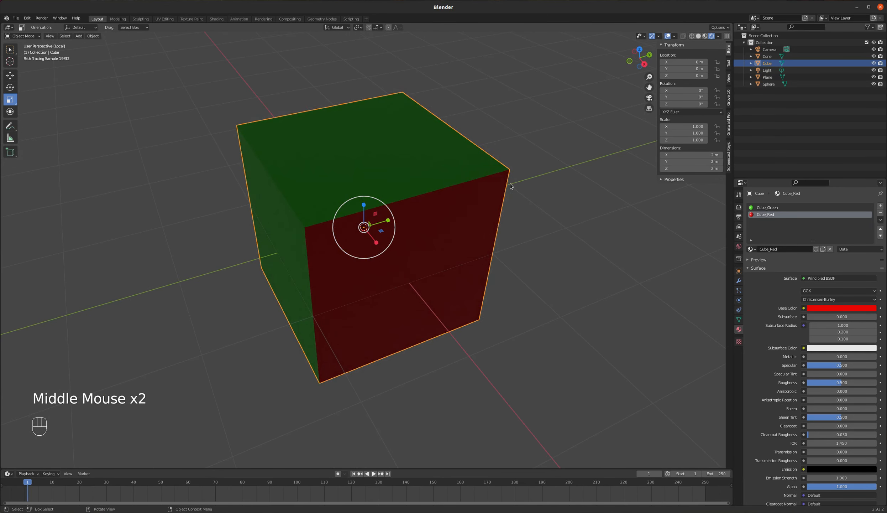
left_click(705, 36)
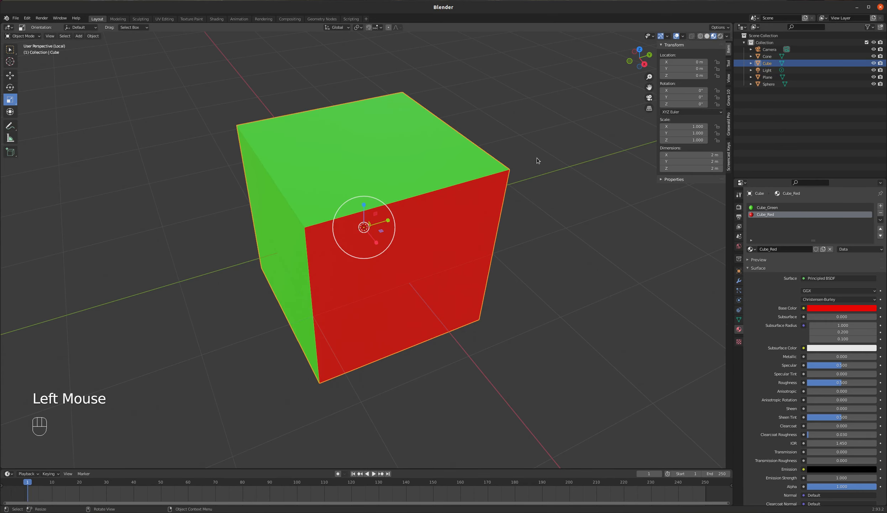
middle_click_drag(474, 188, 476, 175)
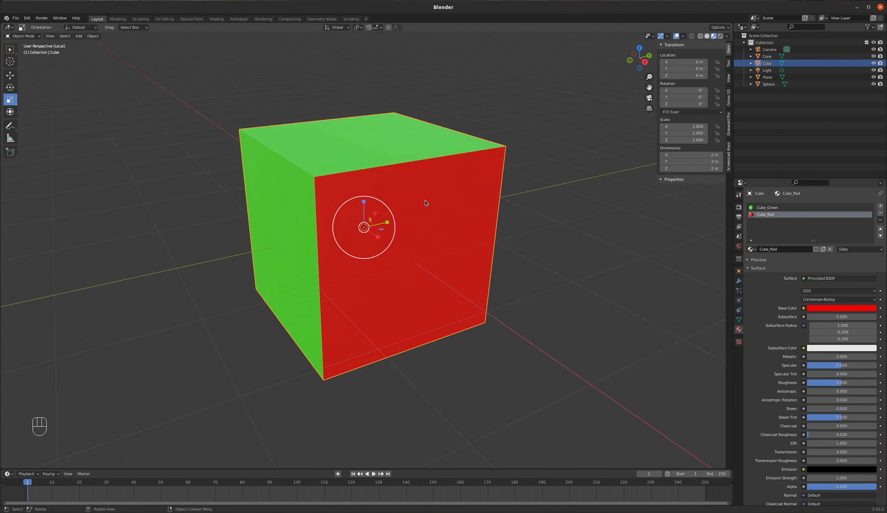
middle_click_drag(430, 217, 450, 227)
Enter Edit Mode on the cube and scale its top face down to about 0.478
key("Tab")
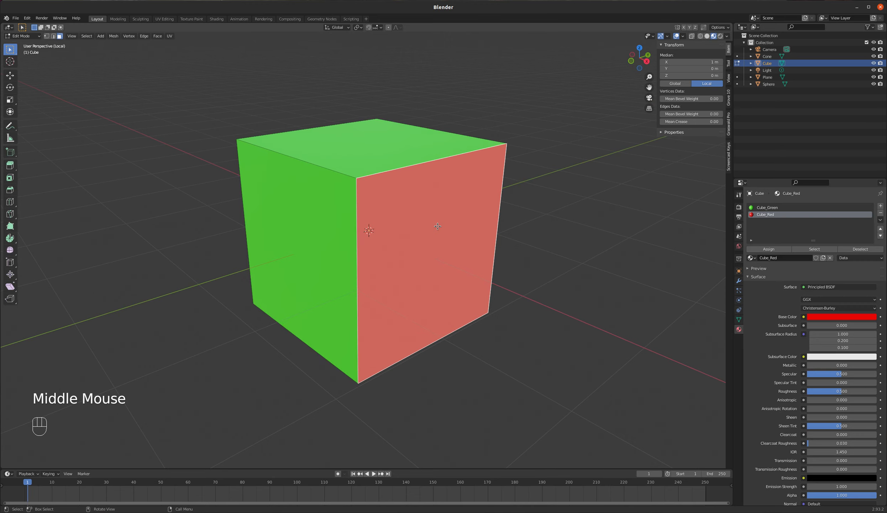
left_click(449, 195)
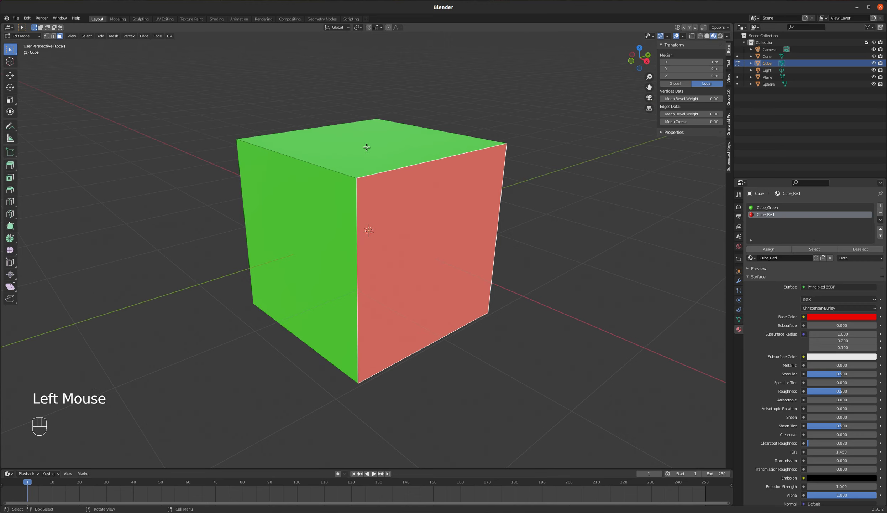
left_click(367, 147)
middle_click_drag(392, 144, 521, 141)
key("s")
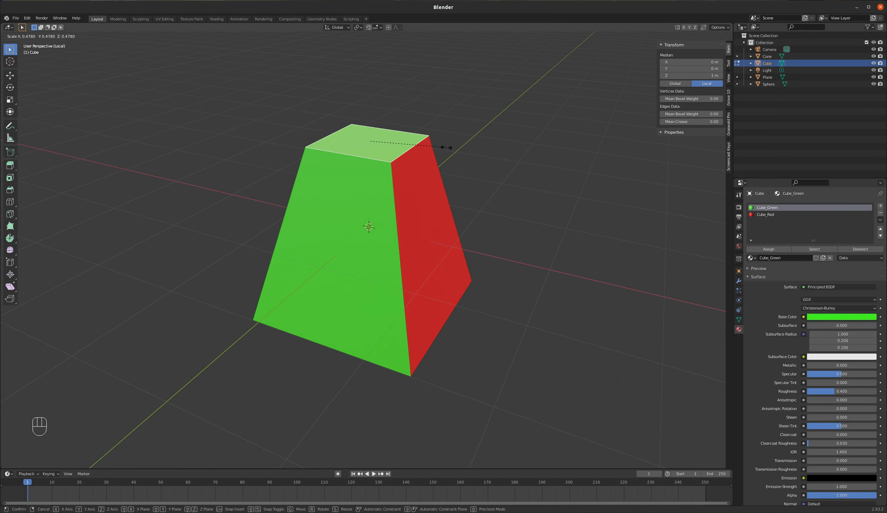
left_click(446, 146)
Inset the red side face by about 0.205 m
middle_click_drag(440, 202, 450, 263)
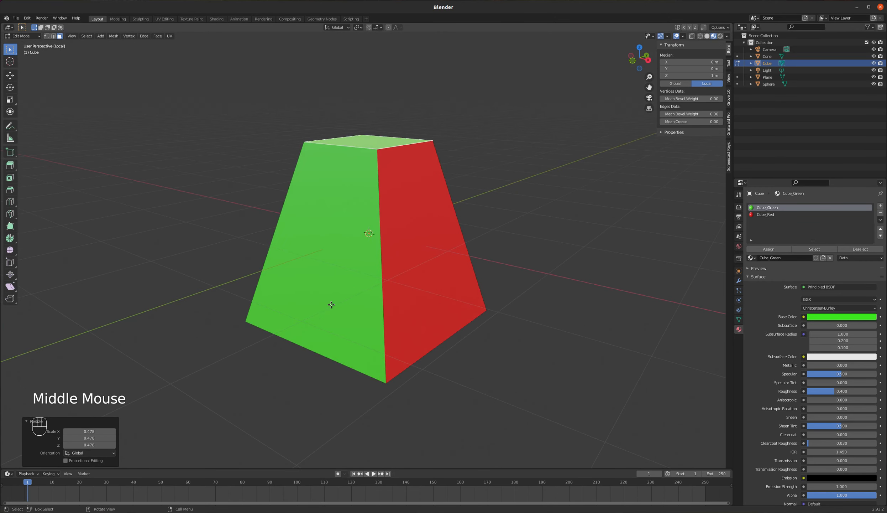
middle_click_drag(408, 240, 429, 246)
left_click(418, 207)
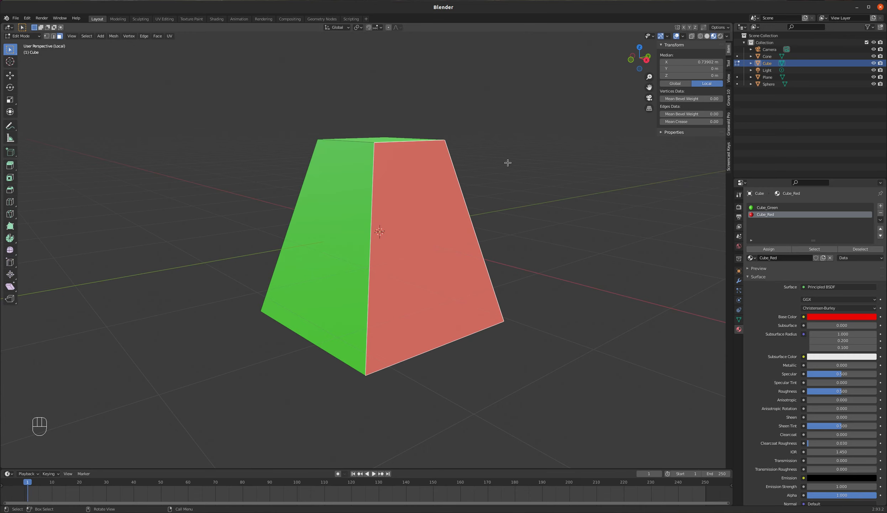
key("i")
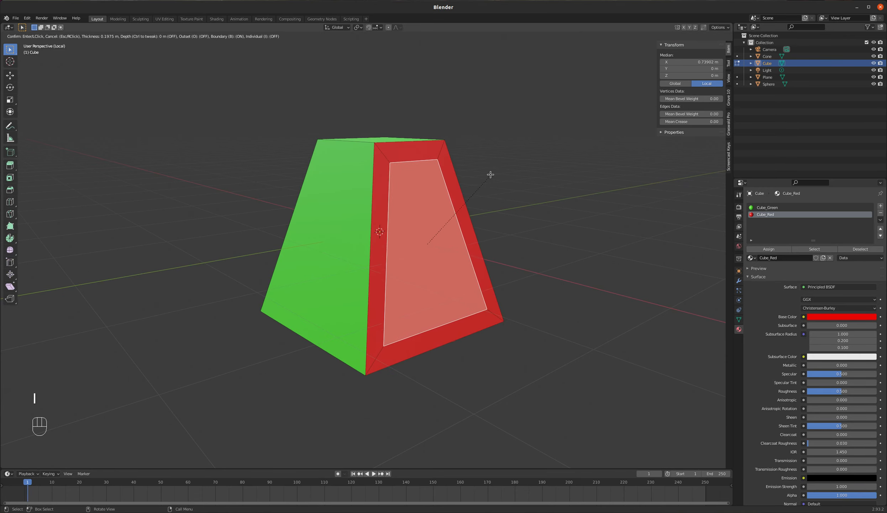
left_click(490, 174)
middle_click_drag(484, 210, 441, 253)
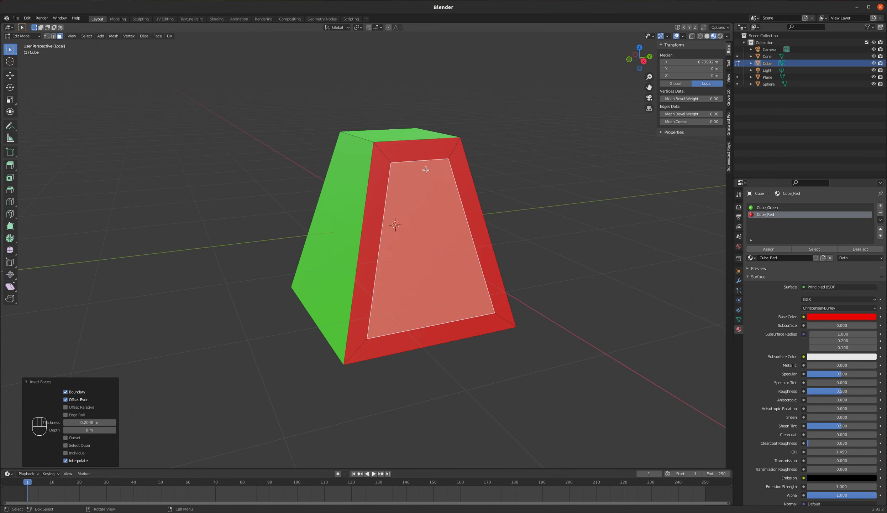
Check the material of the faces bordering the red inset, and extrude the inner face outward to a median X of about 1.322 m
left_click(438, 154)
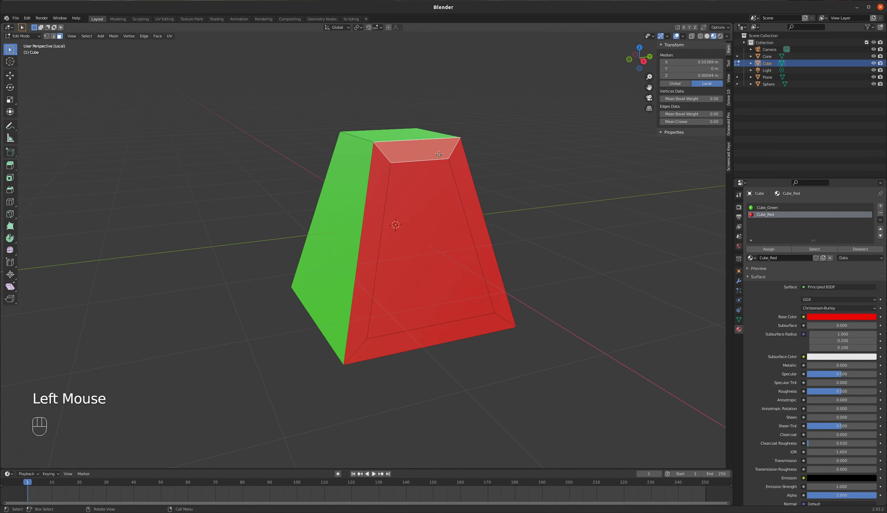
left_click(464, 180)
left_click(457, 322)
left_click(369, 281)
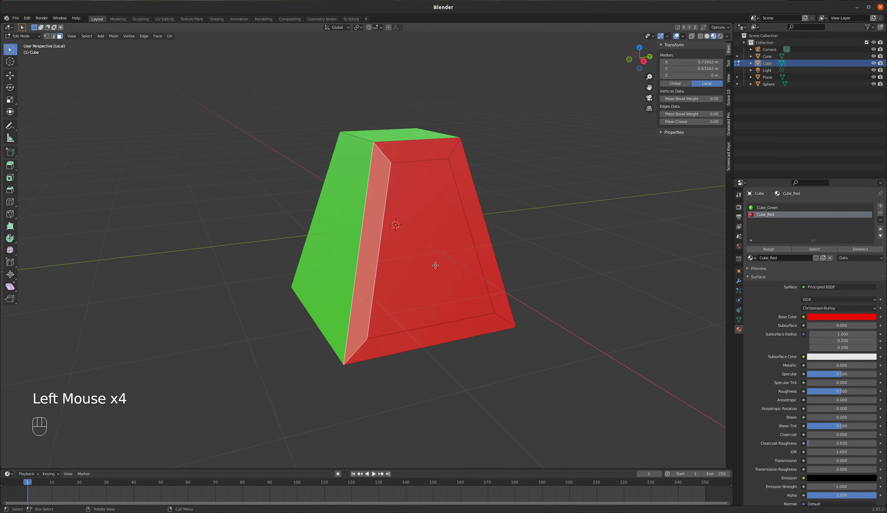
left_click(429, 201)
middle_click_drag(415, 236, 446, 228)
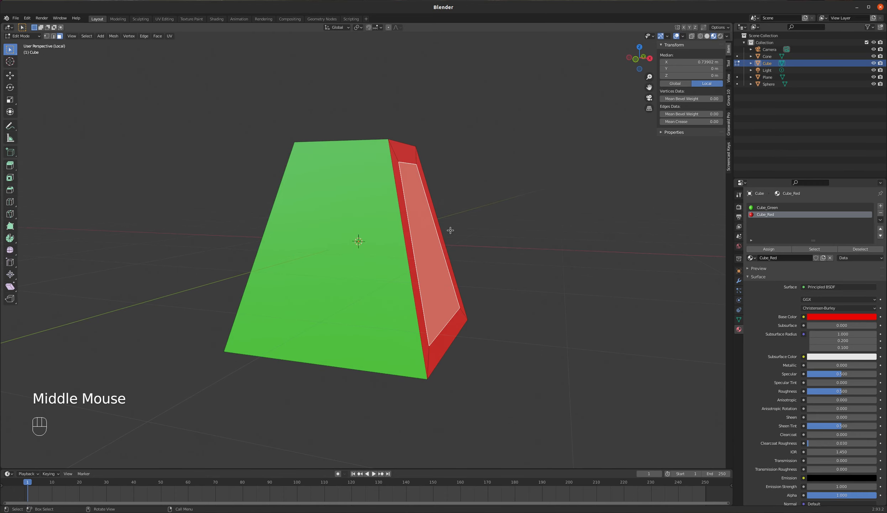
key("e")
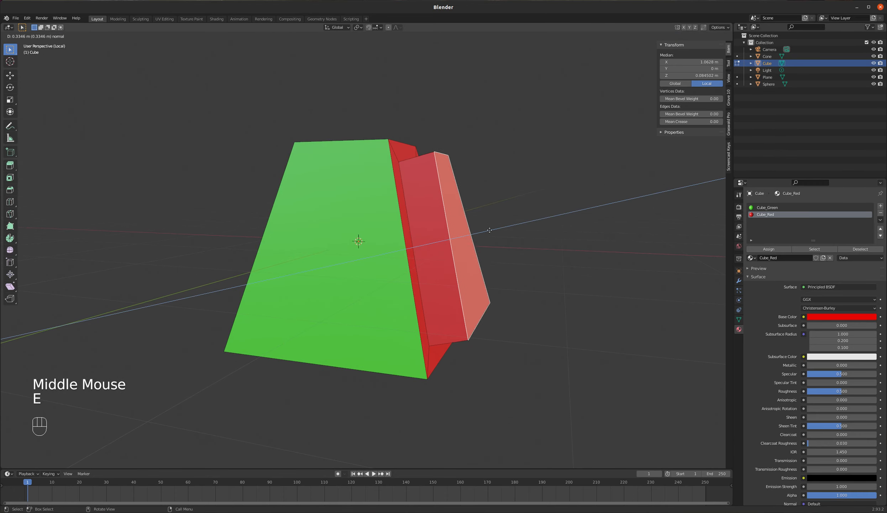
left_click(510, 226)
Select the extruded block's individual faces and surrounding border faces from several sides to examine which material each one carries
middle_click_drag(509, 226, 476, 251)
left_click(460, 139)
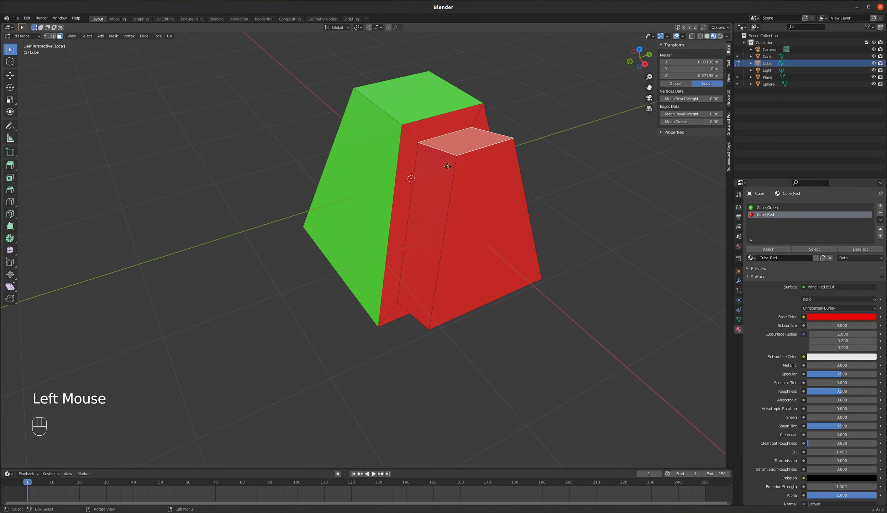
left_click(435, 194)
left_click(488, 202)
middle_click_drag(488, 203, 511, 275)
left_click(548, 225)
left_click(511, 310)
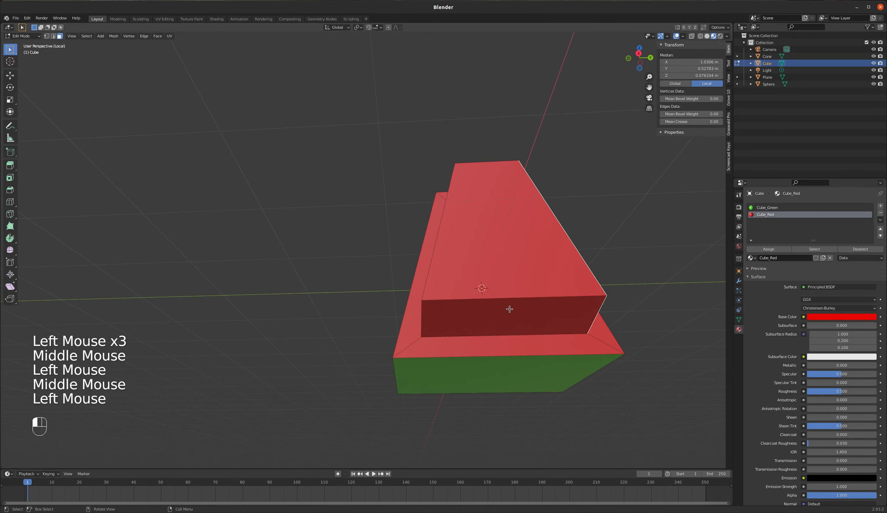
middle_click_drag(511, 311, 518, 280)
left_click(474, 227)
left_click(474, 228)
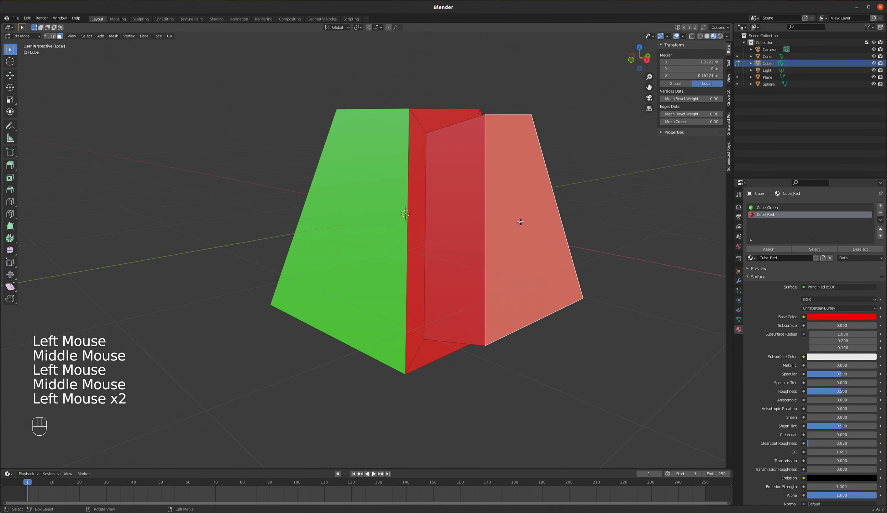
middle_click_drag(521, 222, 482, 263)
left_click(505, 81)
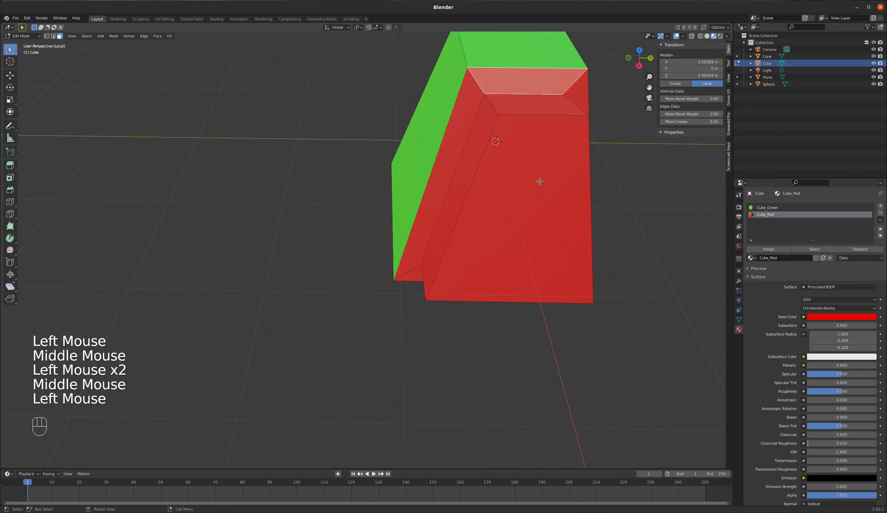
Inset the top face of the red extruded block by about 0.099 m and extrude the result upward about 0.687 m
mouse_move(539, 182)
middle_mouse_down()
mouse_move(578, 153)
mouse_move(523, 177)
middle_mouse_up()
scroll(577, 154, "down", 4)
scroll(522, 177, "up", 4)
left_click(498, 161)
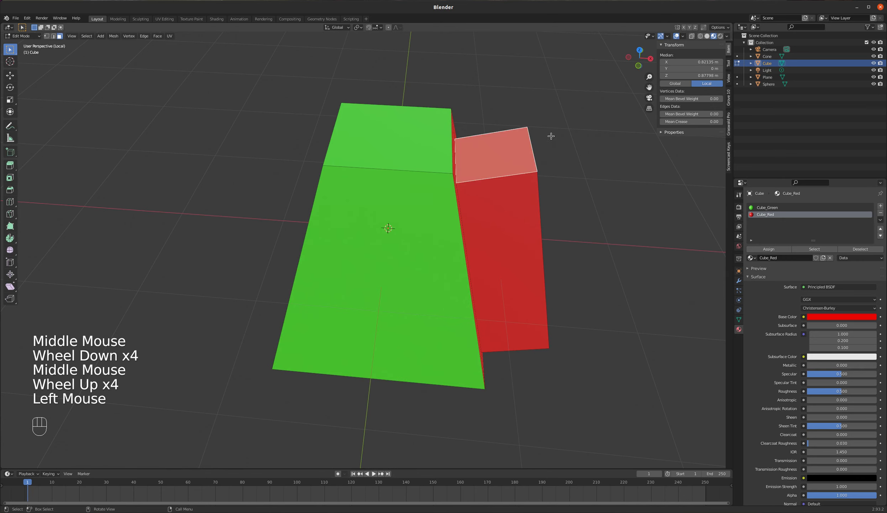
key("i")
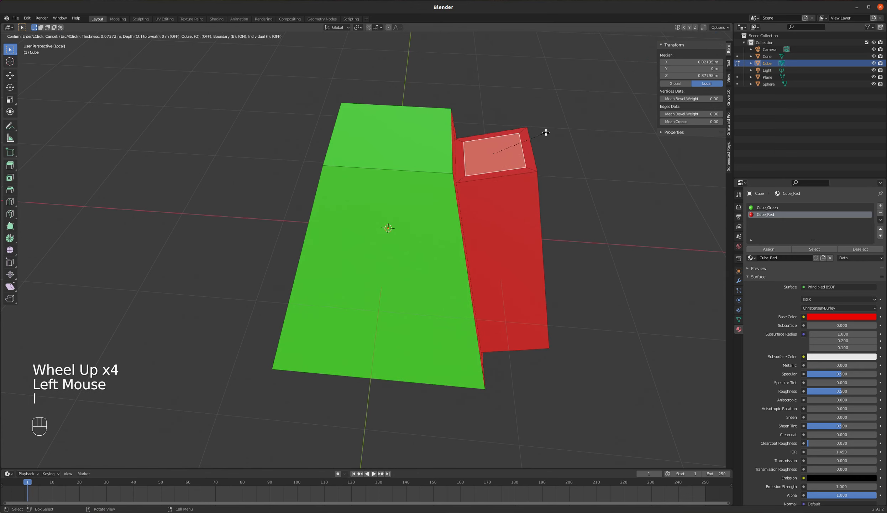
left_click(499, 159)
key("e")
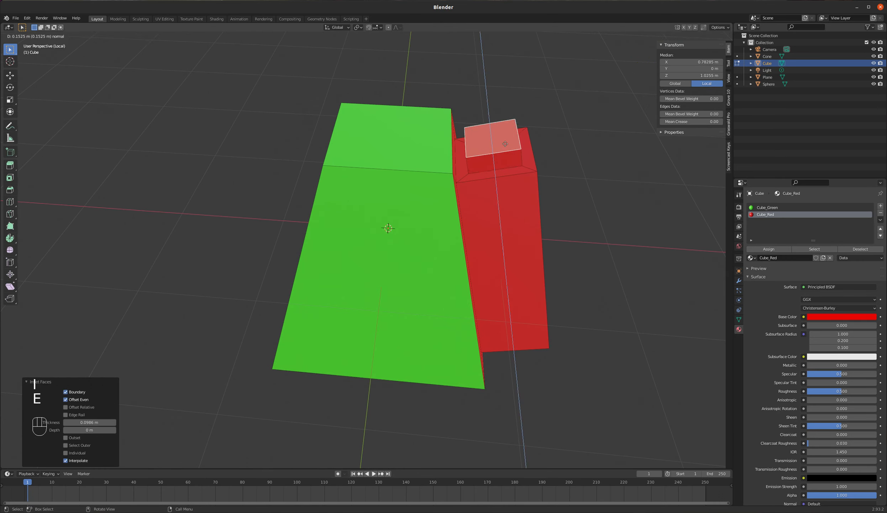
left_click(500, 86)
Examine the material of individual faces on the red block and its upper column by selecting them one at a time
middle_click_drag(502, 91, 469, 159)
scroll(484, 179, "down", 3)
scroll(469, 159, "up", 3)
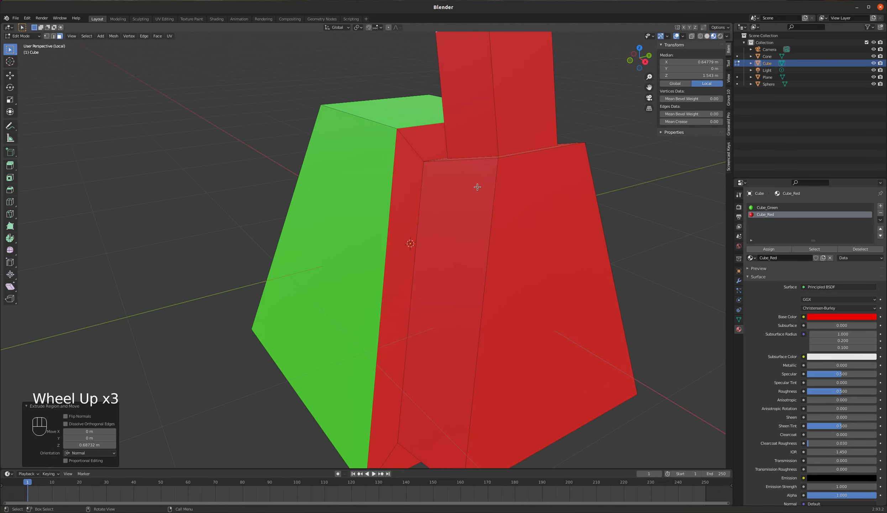
left_click(403, 169)
left_click(429, 140)
left_click(447, 206)
scroll(447, 186, "down", 4)
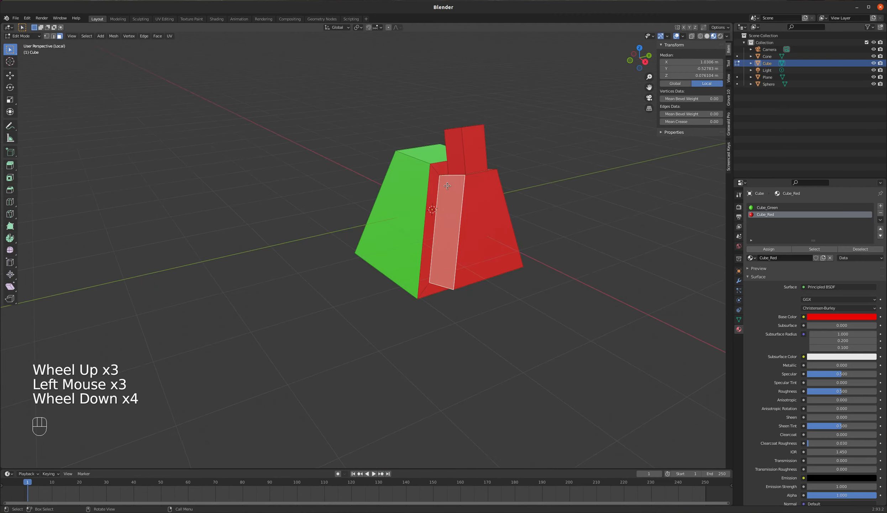
middle_click_drag(448, 186, 375, 180)
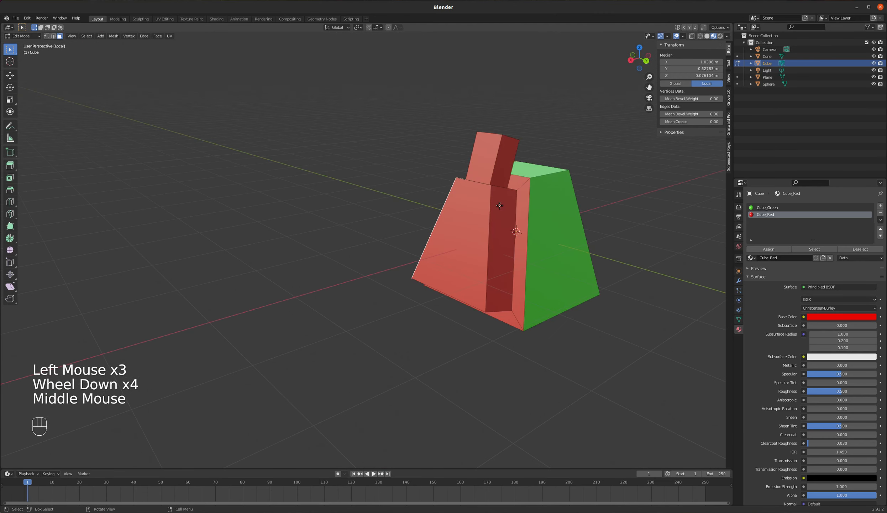
left_click(472, 208)
left_click(507, 208)
left_click(505, 159)
left_click(482, 154)
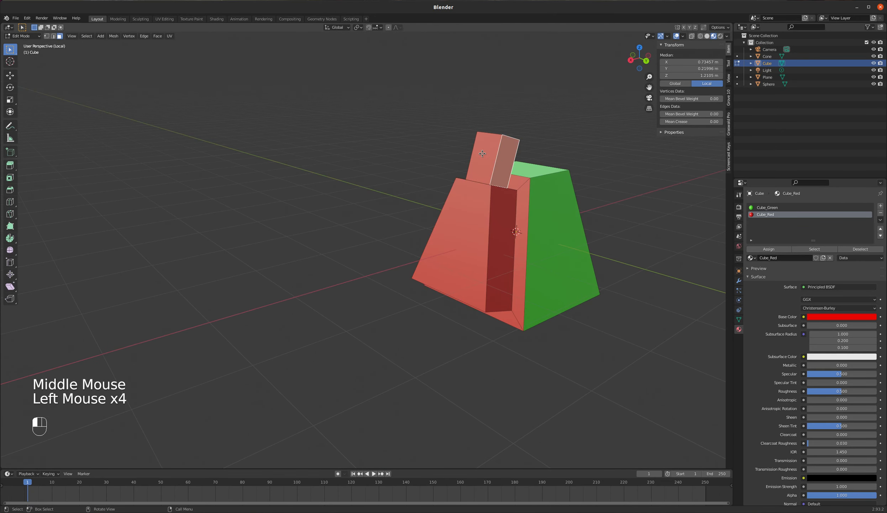
middle_click_drag(482, 153, 512, 182)
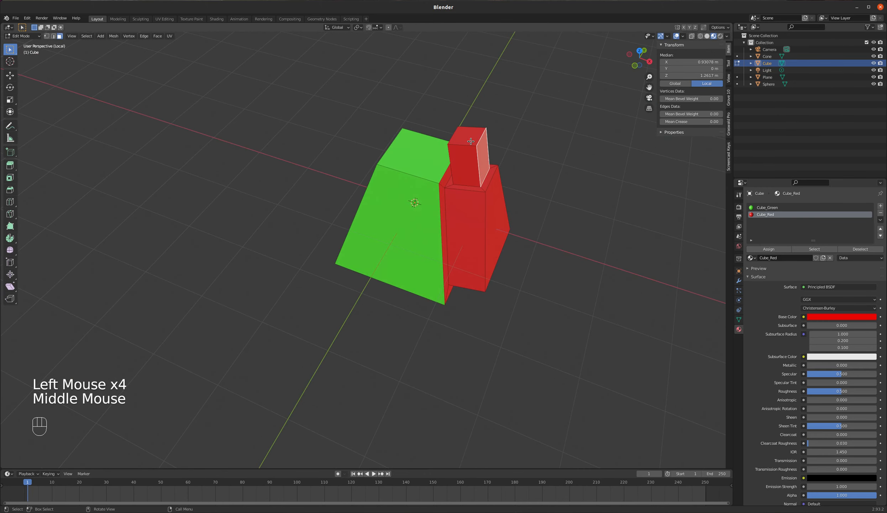
Inset the green side face opposite the red block by about 0.209 m and extrude it outward
scroll(471, 142, "up", 3)
middle_click_drag(493, 149, 384, 210)
scroll(477, 171, "down", 2)
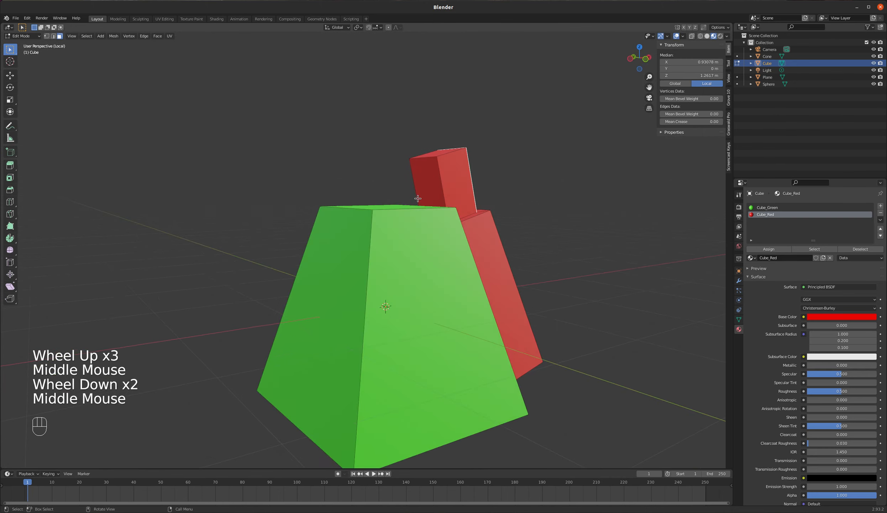
left_click(349, 233)
middle_click_drag(349, 234, 467, 213)
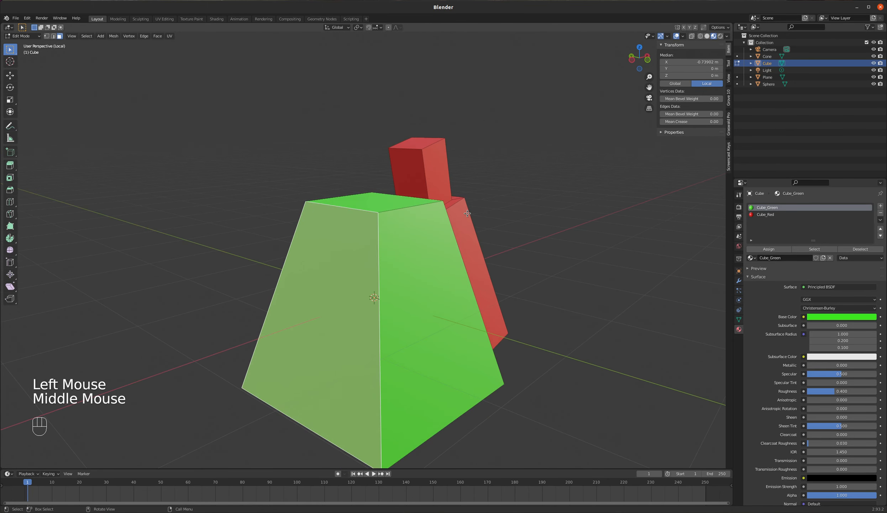
key("i")
left_click(446, 225)
key("e")
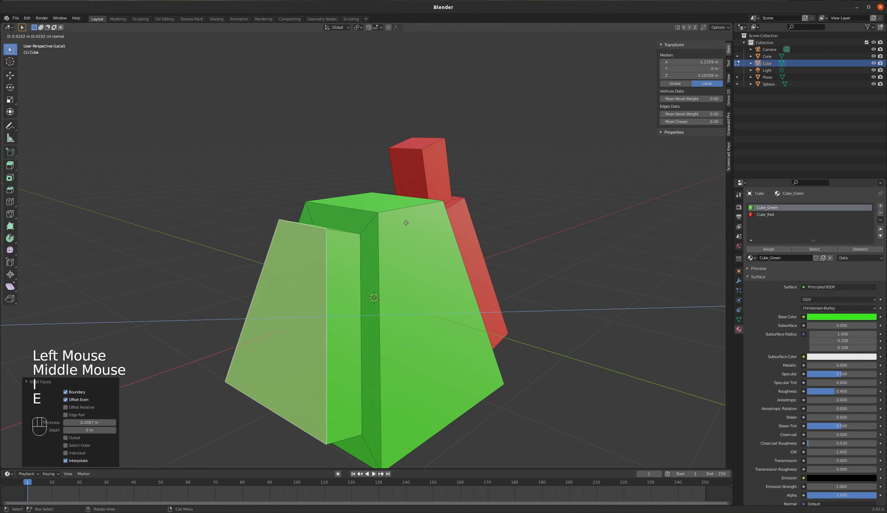
left_click(332, 214)
Inset the top face of the green extruded block by about 0.124 m and extrude it upward about 0.636 m
left_click(305, 225)
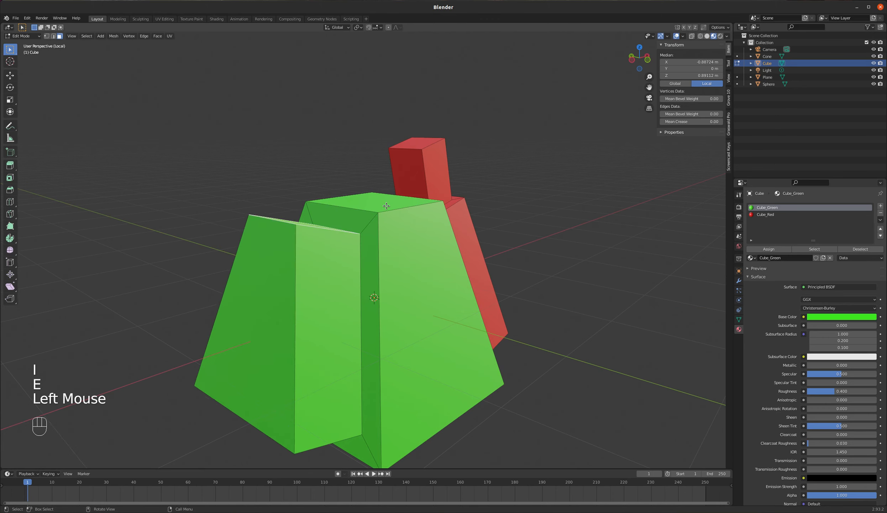
middle_click_drag(305, 224, 420, 215)
key("i")
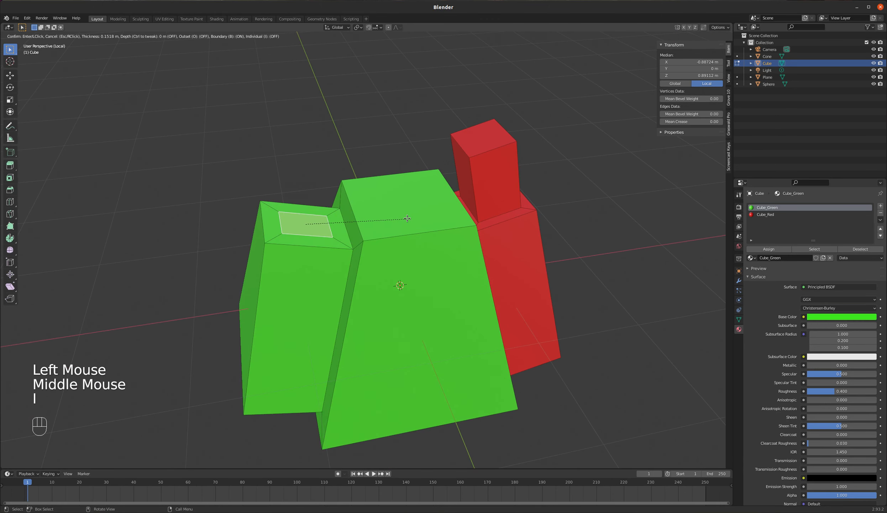
left_click(409, 216)
key("d")
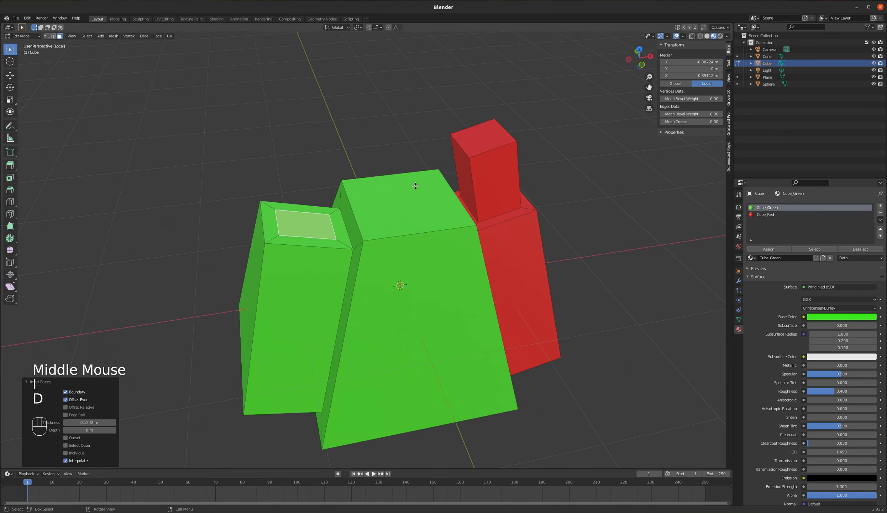
key("e")
left_click(424, 121)
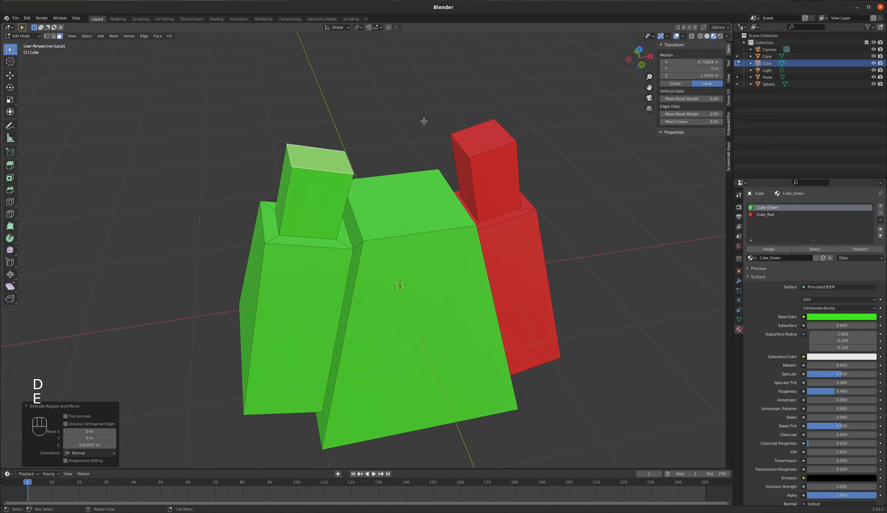
Return the cube to Object Mode and leave Local View to bring back the whole scene
mouse_move(463, 210)
middle_mouse_down()
mouse_move(426, 187)
mouse_move(480, 200)
mouse_move(525, 225)
mouse_move(422, 172)
mouse_move(459, 188)
mouse_move(436, 212)
mouse_move(452, 217)
mouse_move(463, 199)
middle_mouse_up()
scroll(437, 206, "down", 2)
scroll(437, 207, "down", 2)
scroll(444, 229, "up", 4)
scroll(444, 230, "down", 1)
key("Tab")
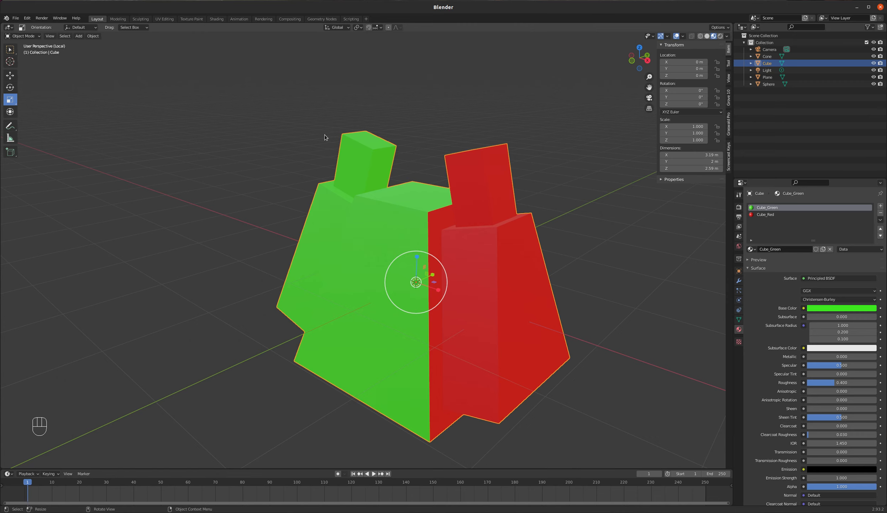
key("KP_Divide")
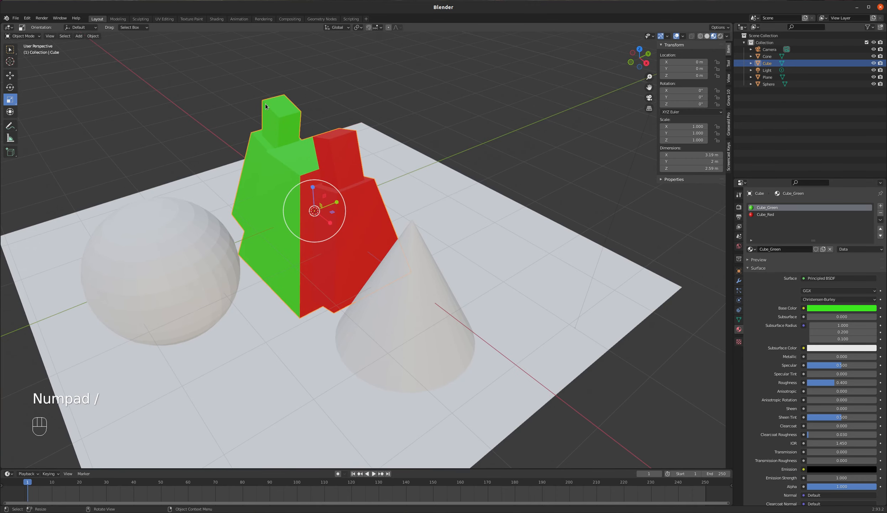
Switch the viewport shading to Rendered and view the edited cube among the other objects
middle_click_drag(265, 106, 320, 166)
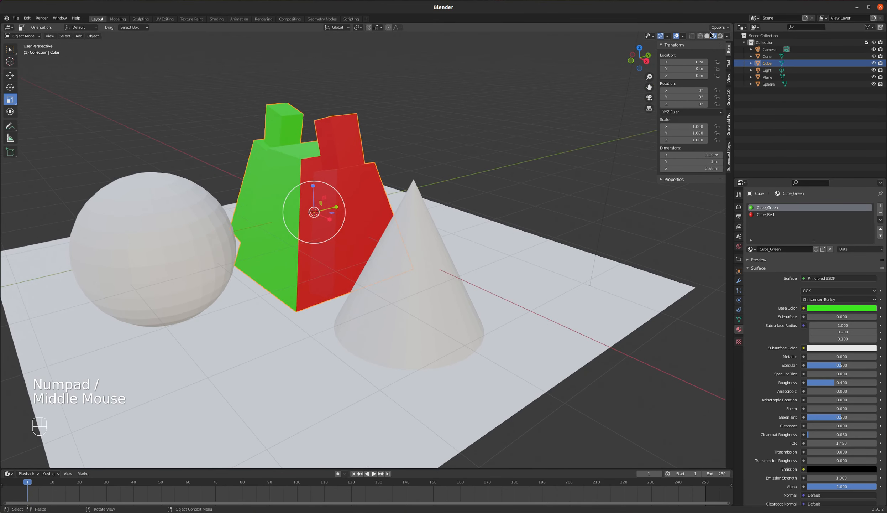
left_click(720, 36)
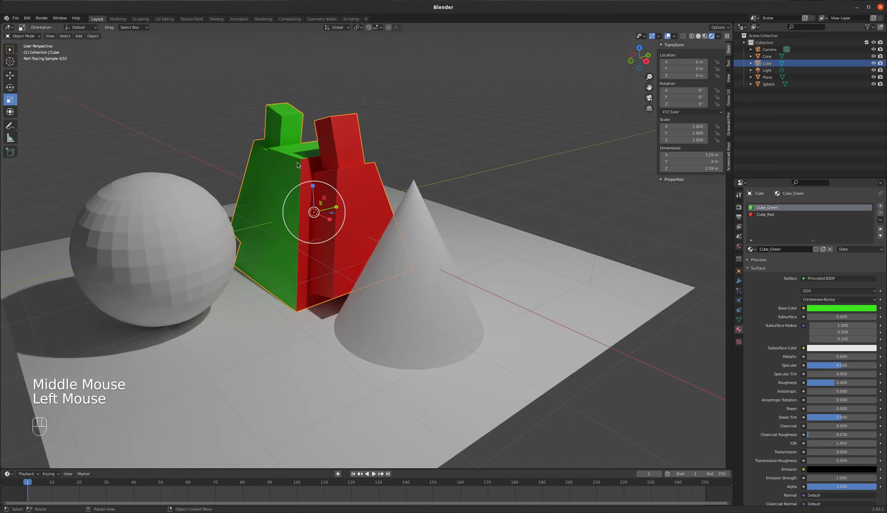
middle_click_drag(297, 165, 362, 195)
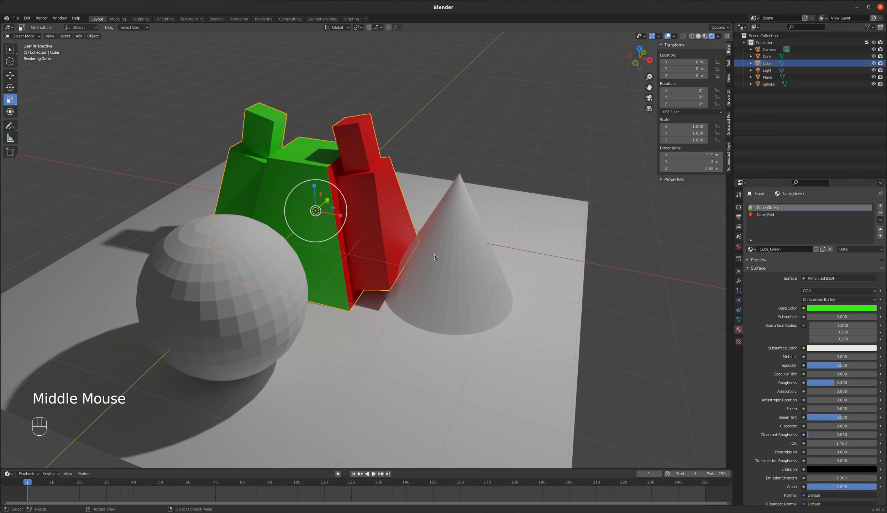
Move the cone about 0.347 m along the X axis, away from the red side of the cube
left_click(439, 268)
middle_click_drag(409, 250, 453, 246)
key("g")
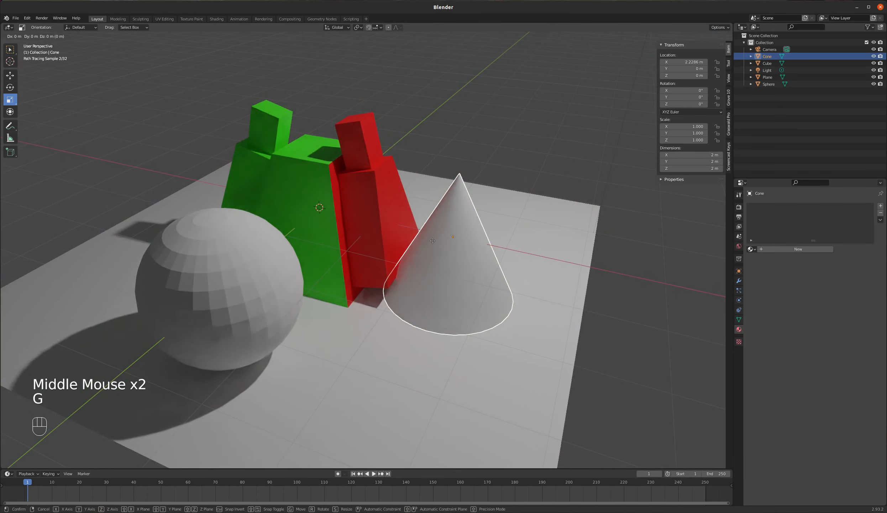
left_click(463, 252)
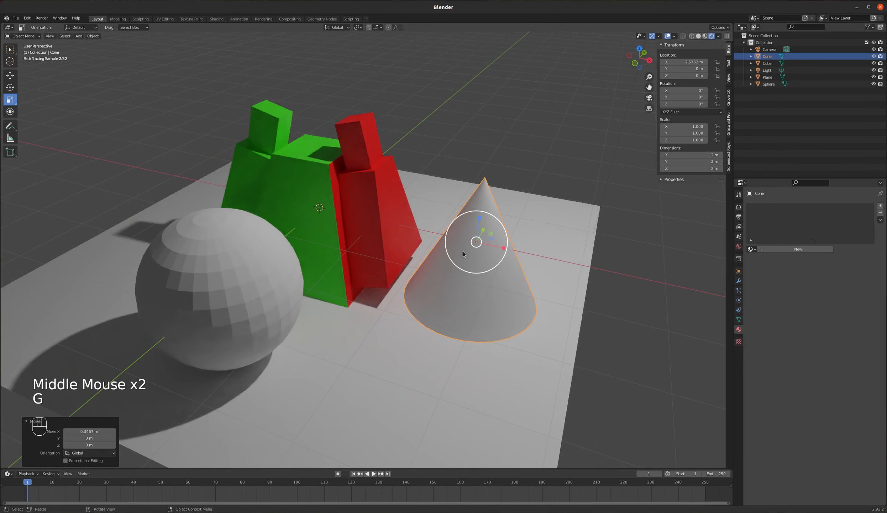
Lower the point light along the Z axis by about 3.936 m, to a height of about 1.968 m
middle_click_drag(463, 253, 376, 283)
scroll(377, 283, "down", 5)
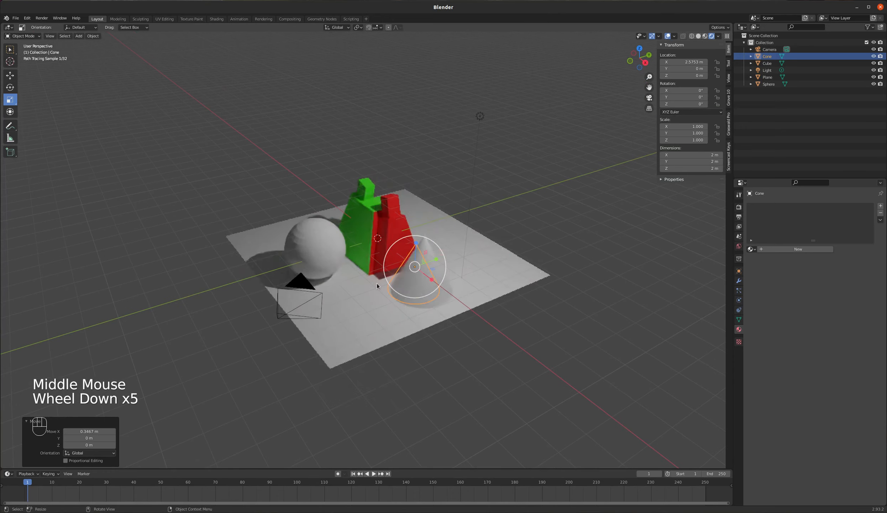
scroll(484, 124, "up", 2)
scroll(488, 135, "down", 1)
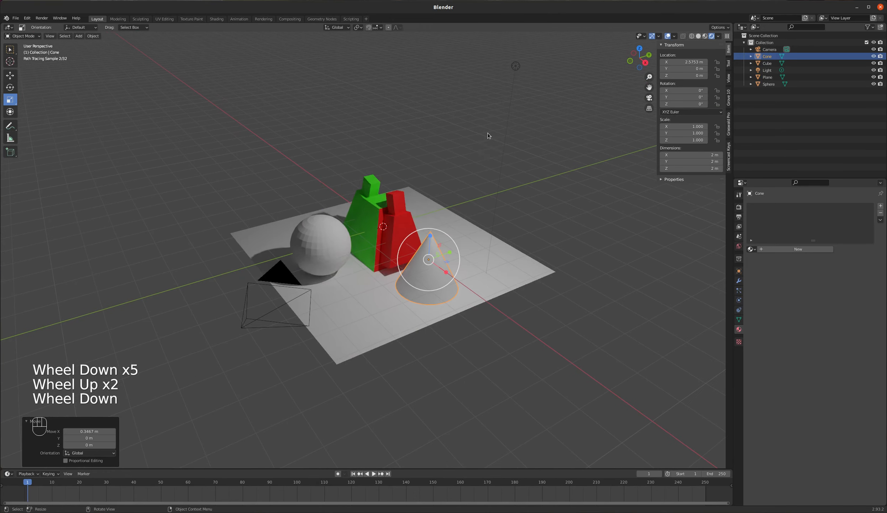
left_click(515, 67)
middle_click_drag(458, 123, 472, 113)
key("g")
key("z")
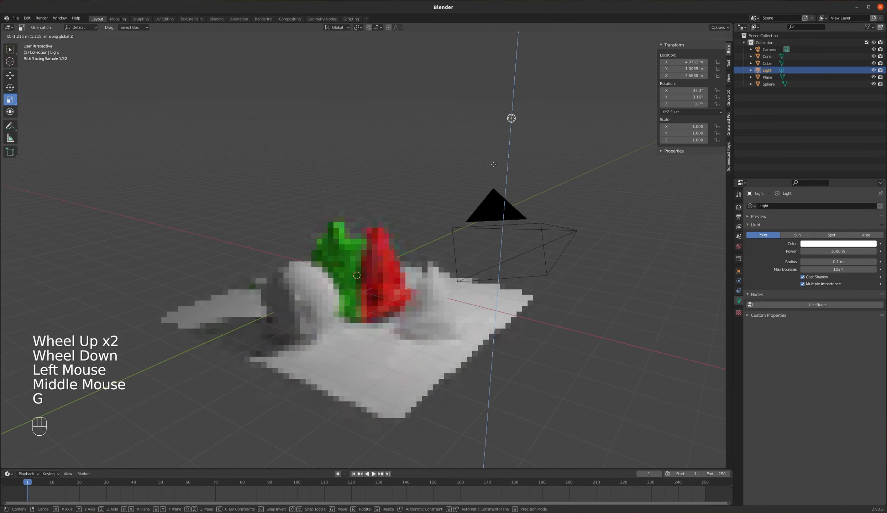
left_click(496, 265)
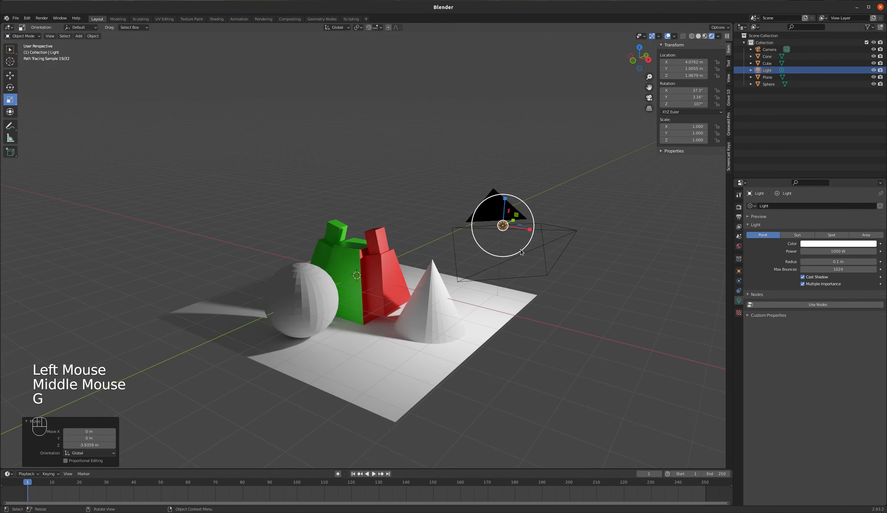
middle_click_drag(521, 251, 488, 258)
scroll(377, 252, "up", 3)
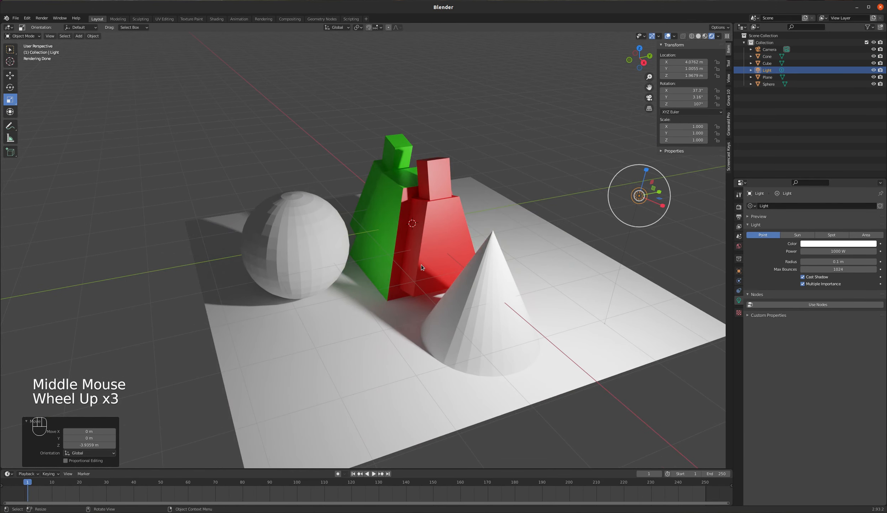
Examine from several angles how the lowered point light shades the sphere, cube and cone and casts shadows on the plane
mouse_move(422, 265)
middle_mouse_down()
mouse_move(429, 273)
mouse_move(411, 269)
middle_mouse_up()
scroll(393, 269, "down", 1)
scroll(393, 269, "down", 1)
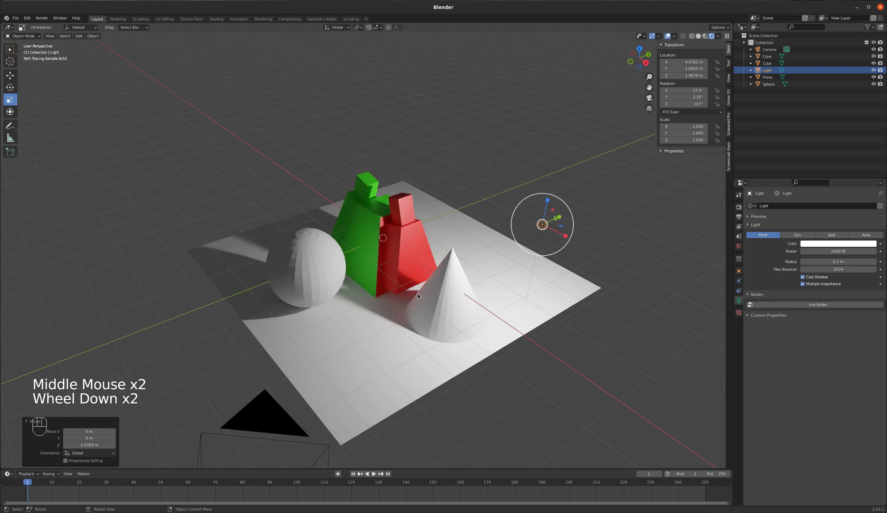
scroll(418, 293, "up", 2)
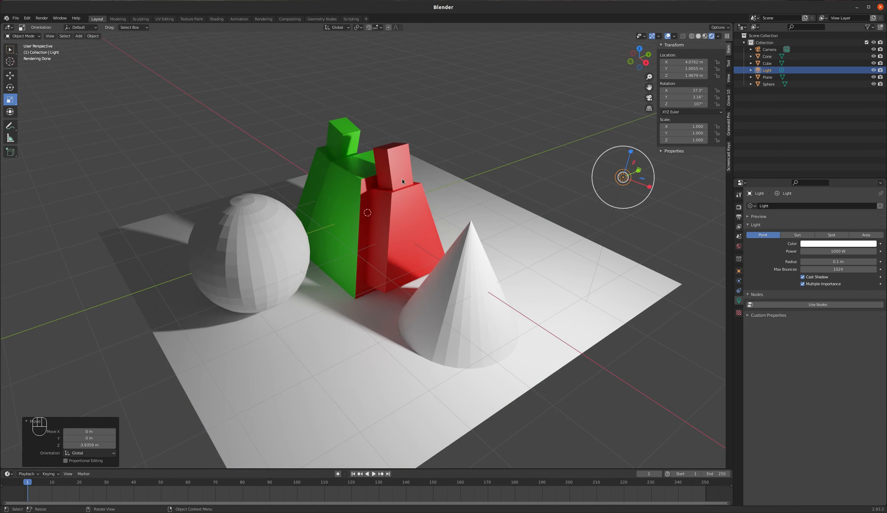
middle_click_drag(444, 175, 432, 171)
scroll(431, 166, "down", 2)
scroll(429, 163, "up", 2)
Add an area light to the scene at the world origin
key("shift+a")
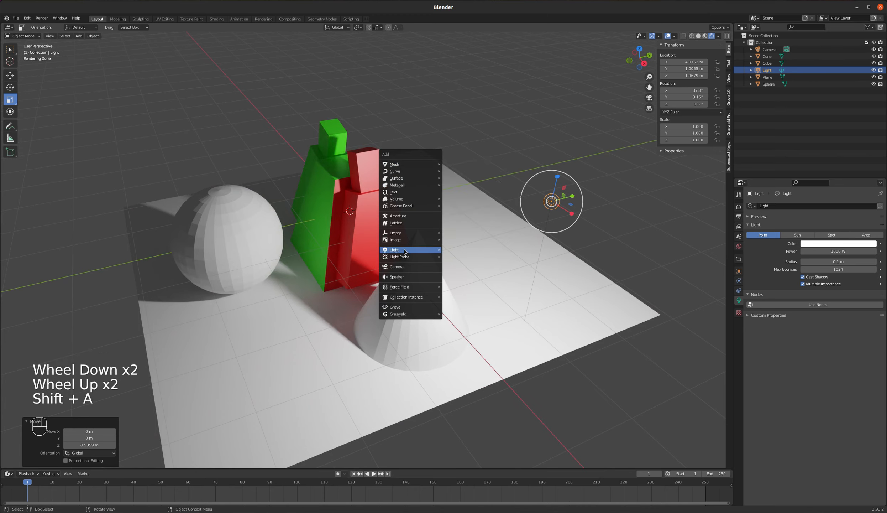
mouse_move(405, 251)
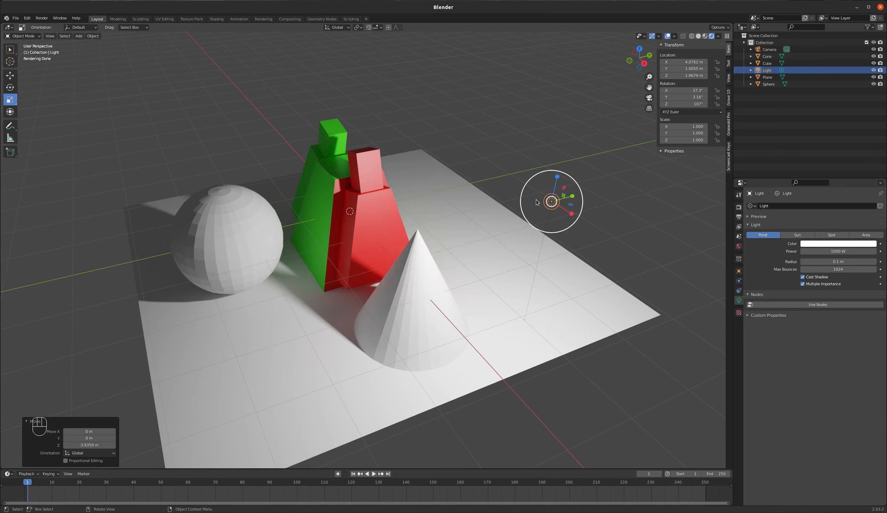
key("shift")
key("shift+a")
mouse_move(459, 278)
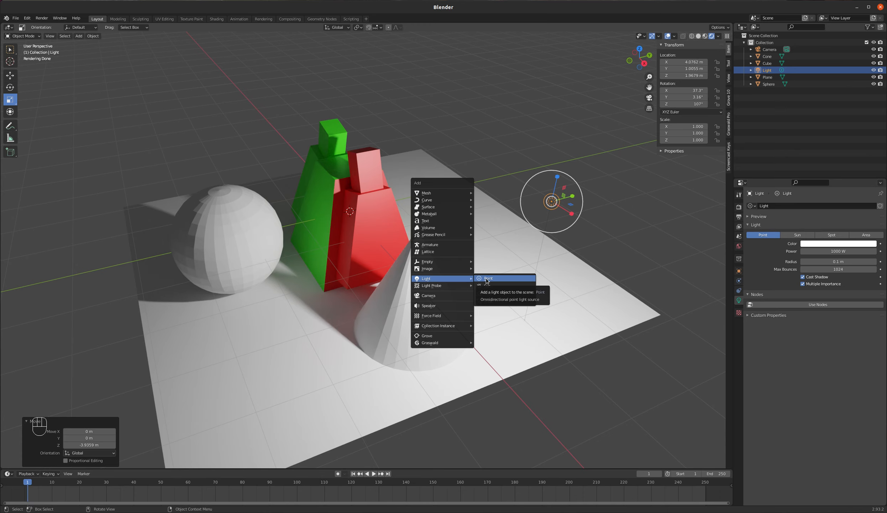
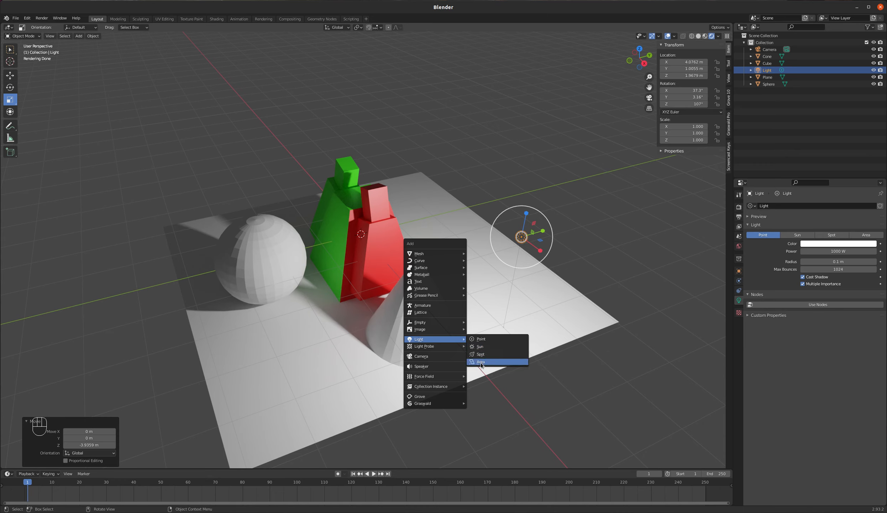
left_click(480, 362)
scroll(451, 338, "down", 3)
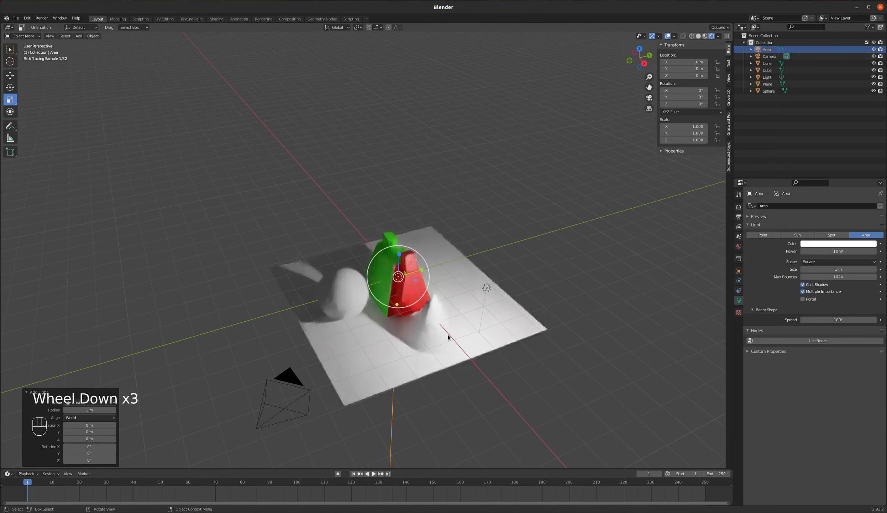
Raise the area light about 2.954 m along the Z axis so it sits above the cube
scroll(421, 336, "up", 1)
mouse_move(416, 336)
middle_mouse_down()
mouse_move(413, 319)
mouse_move(398, 317)
mouse_move(427, 340)
middle_mouse_up()
key("g")
key("z")
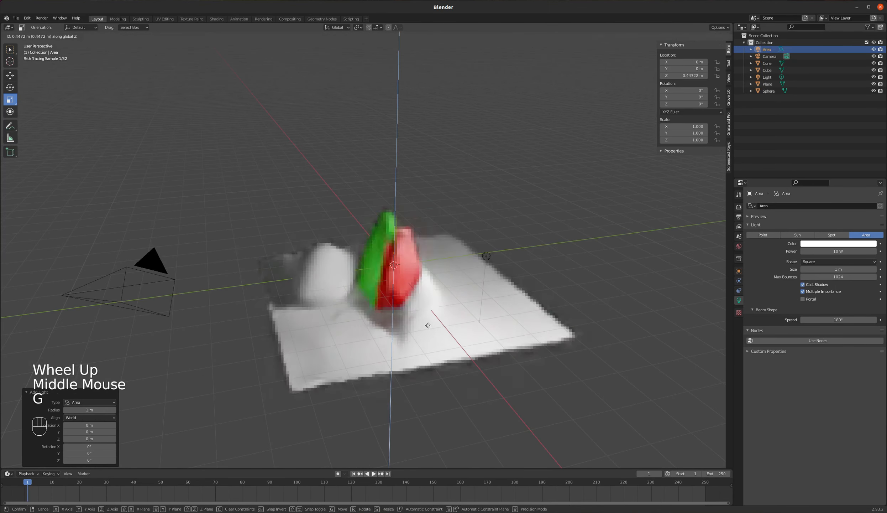
left_click(429, 258)
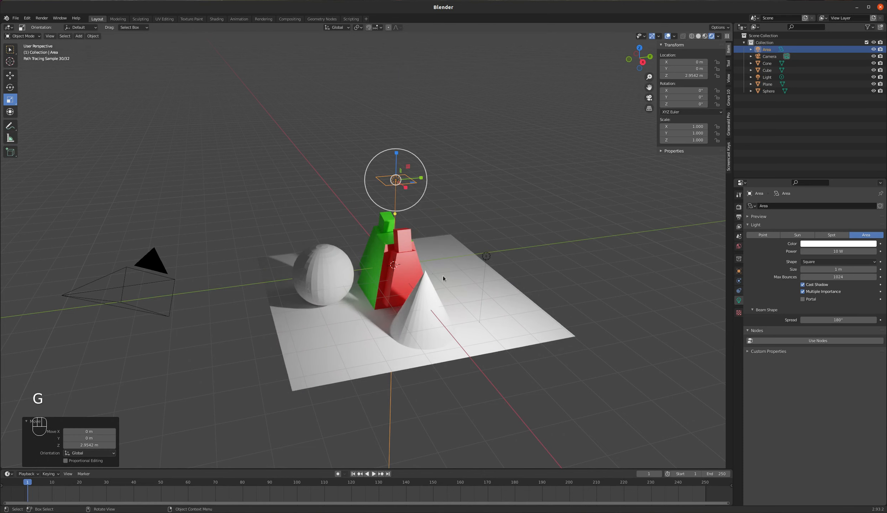
Configure the area light with about 94.9 W of power, a blue-violet colour and a size of about 2.93 m
left_click(740, 301)
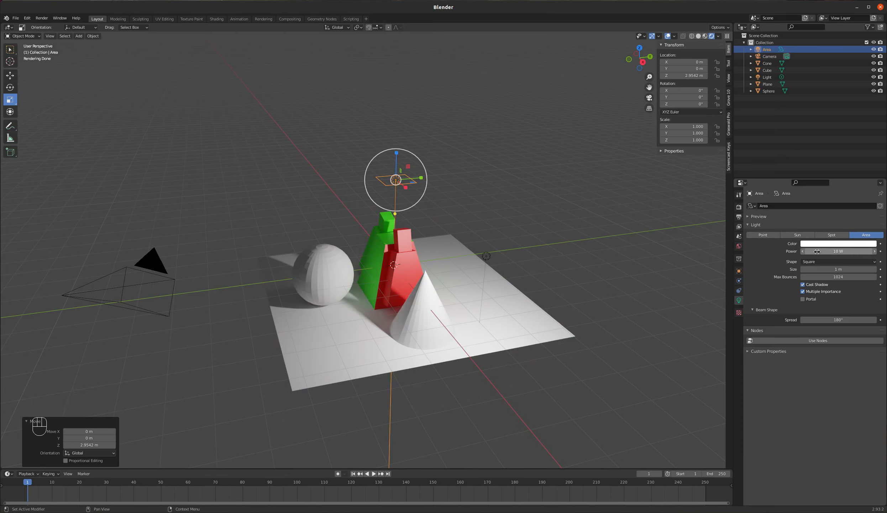
left_click_drag(814, 252, 849, 252)
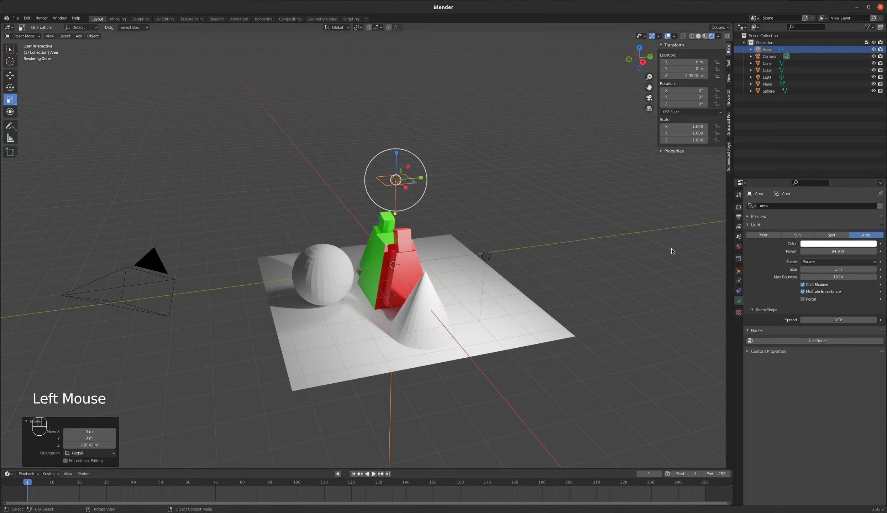
left_click(831, 244)
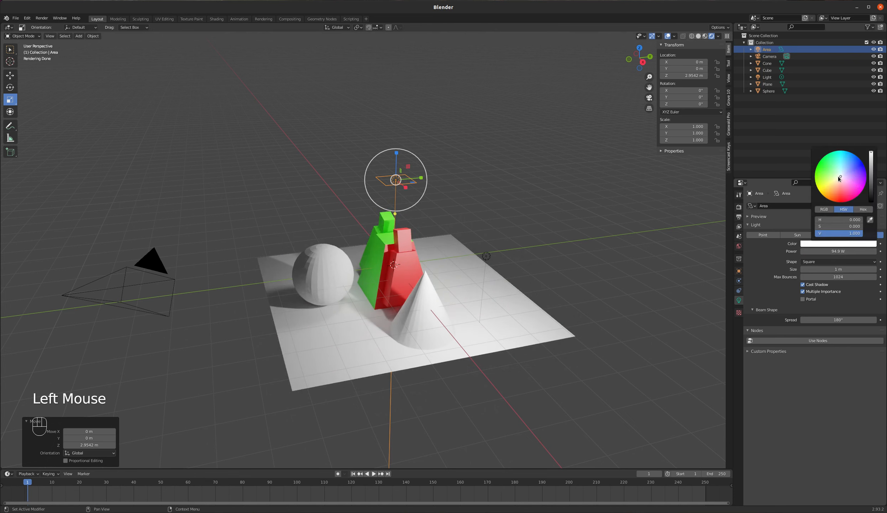
left_click_drag(839, 178, 860, 169)
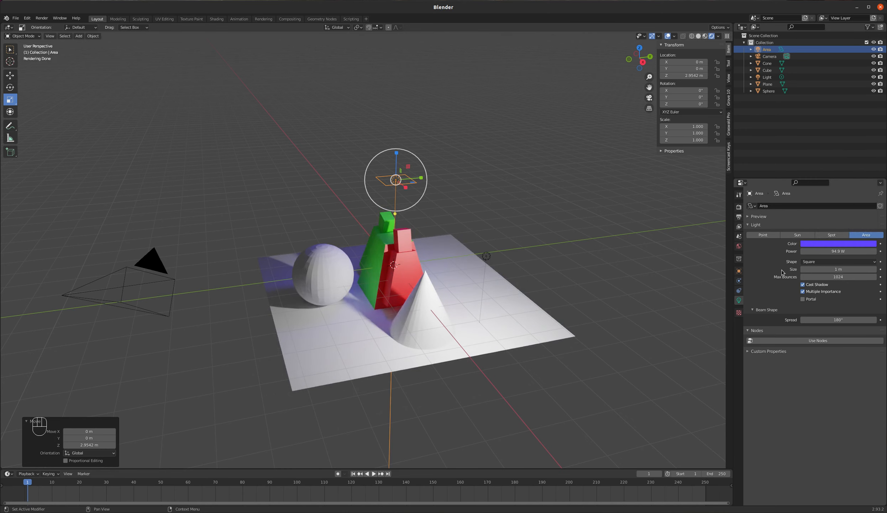
left_click_drag(829, 272, 886, 270)
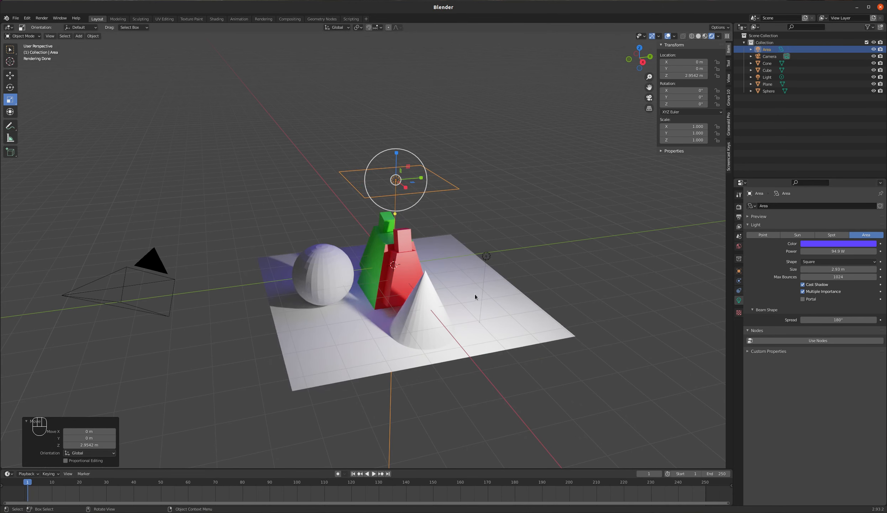
Rotate the area light about -48.2° around X and move it about 3.58 m along Y and 0.18 m up
middle_click_drag(475, 294, 477, 274)
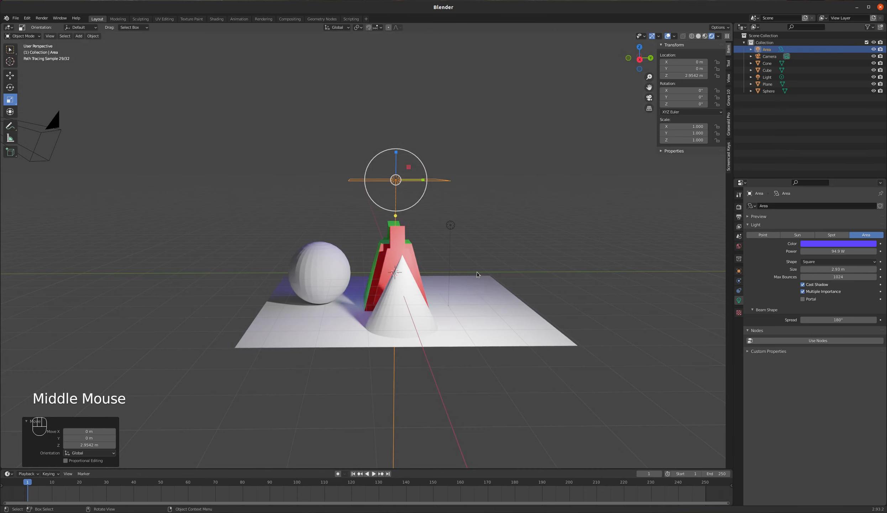
key("r")
key("x")
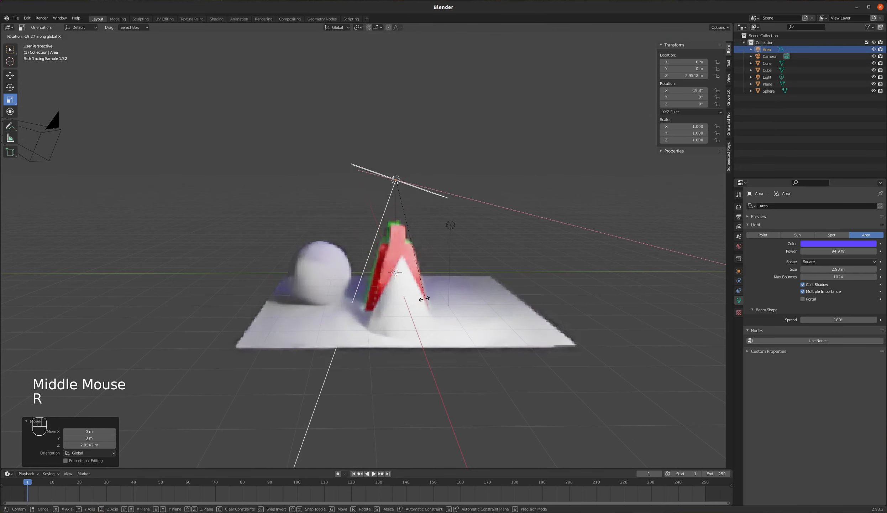
left_click(413, 256)
key("g")
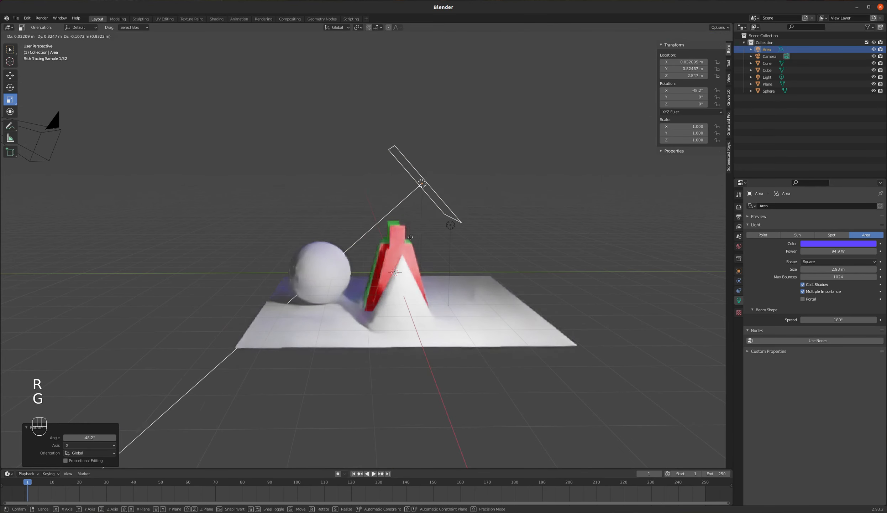
left_click(492, 228)
View the lit scene through the active camera
middle_click_drag(492, 228, 528, 243)
middle_click_drag(530, 290, 504, 333)
middle_click(523, 273)
key("KP_0")
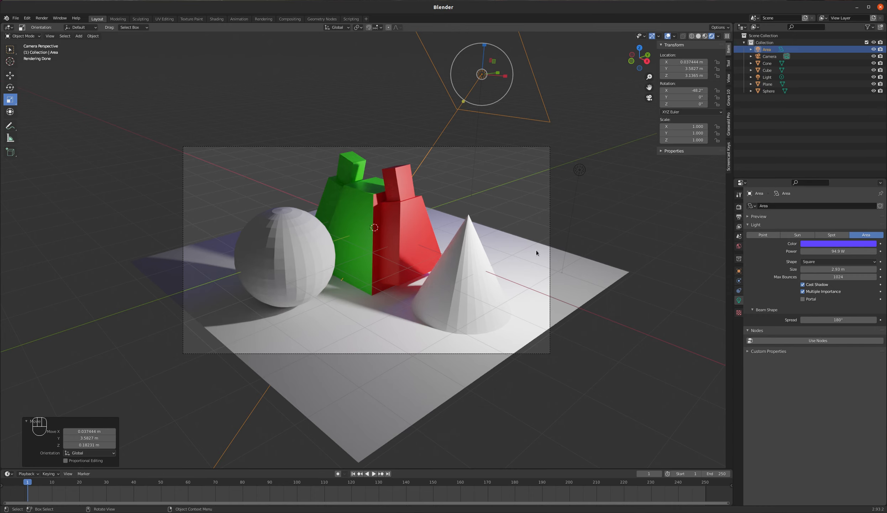
Try the world background in light blue with hue 0.631, saturation 0.495 and value 0.650, and in black
left_click(739, 246)
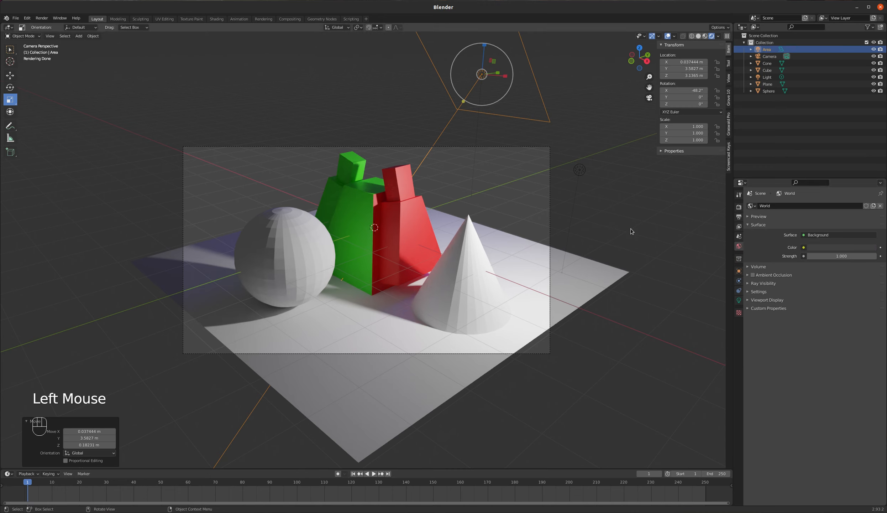
left_click(830, 248)
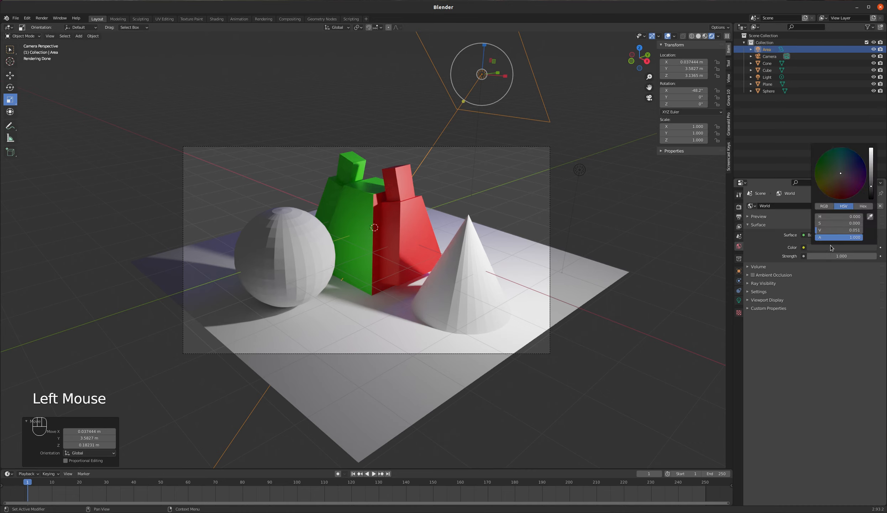
left_click_drag(871, 186, 846, 170)
left_click(846, 168)
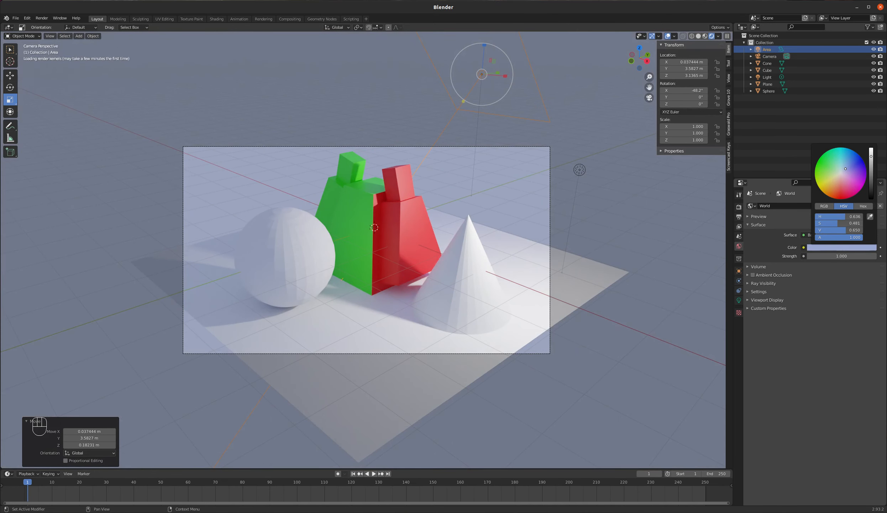
left_click(846, 169)
left_click(846, 167)
left_click_drag(847, 168, 846, 168)
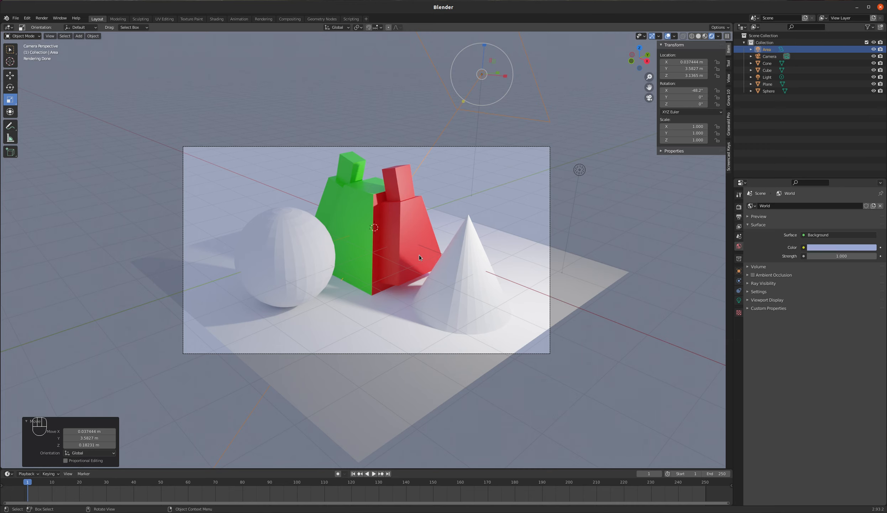
left_click(830, 248)
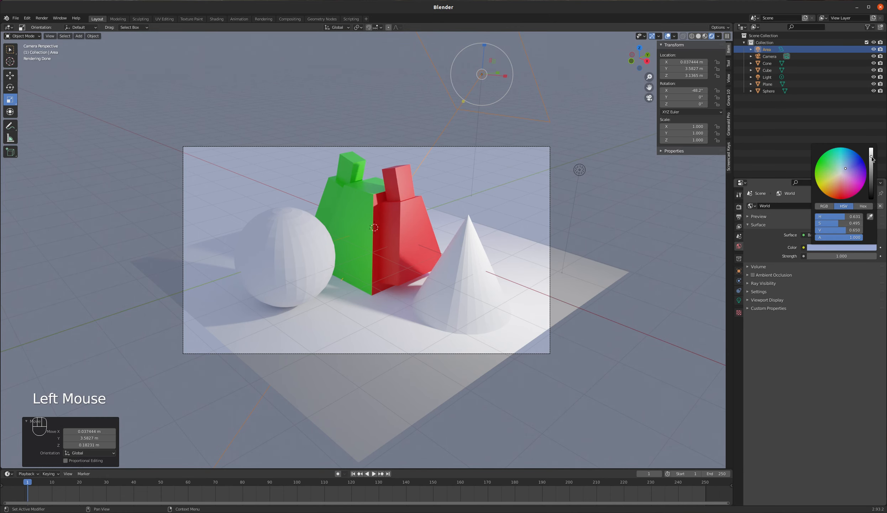
left_click_drag(872, 159, 871, 185)
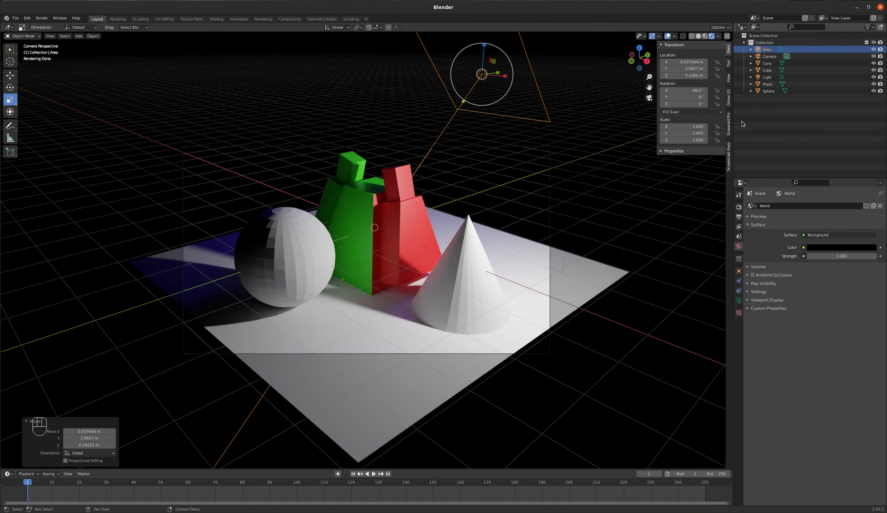
Brighten the world background colour to a value of about 0.604 and tint it a pale greyish blue
left_click(829, 249)
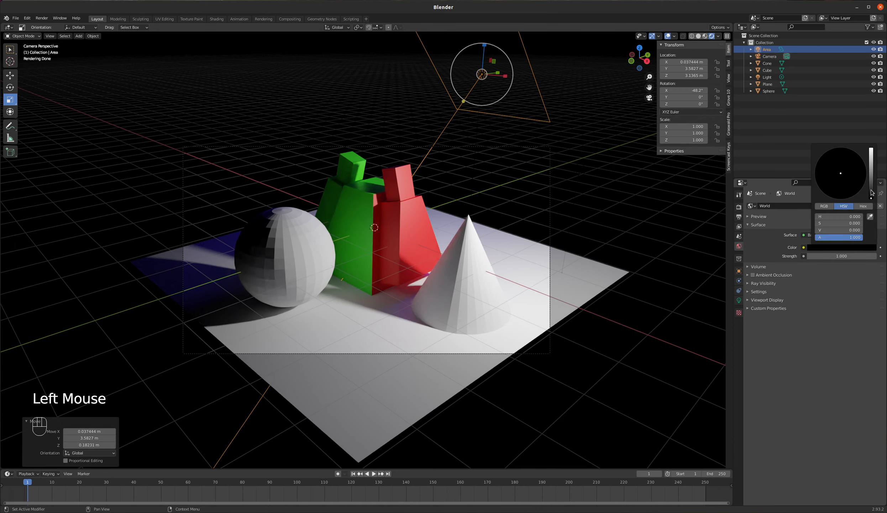
left_click_drag(871, 192, 871, 163)
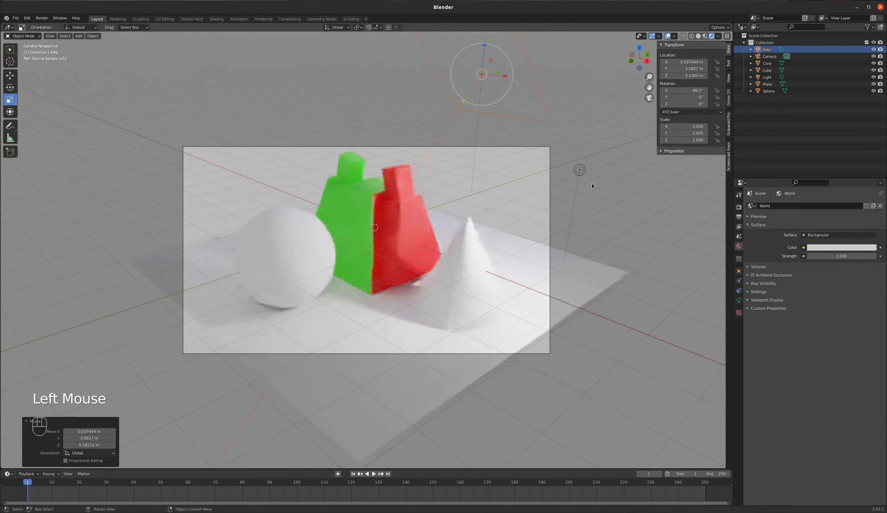
left_click(822, 248)
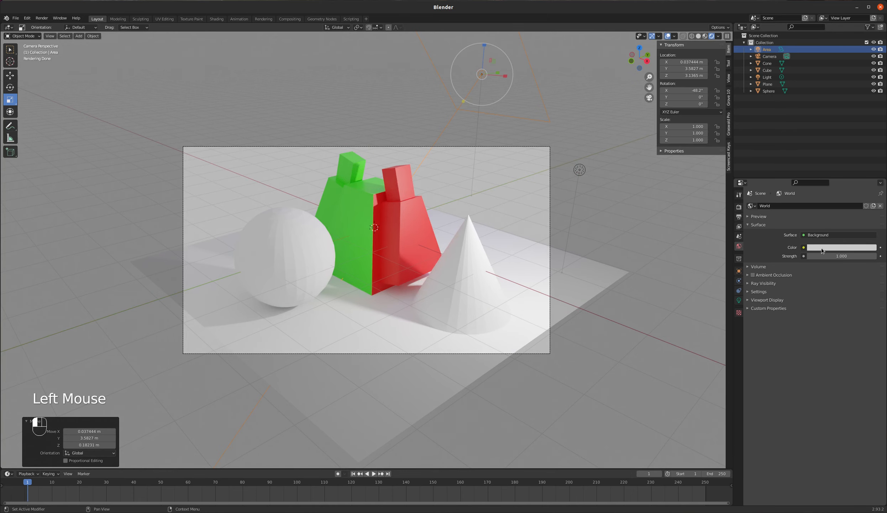
left_click(832, 249)
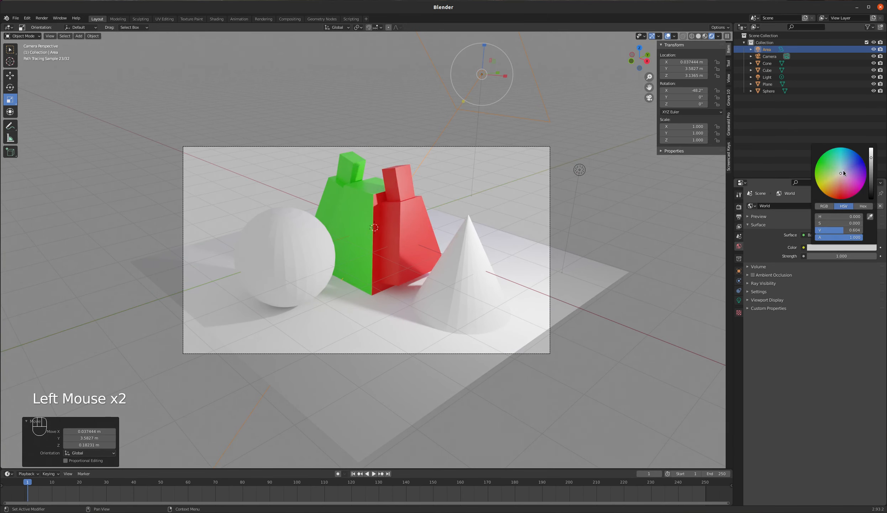
left_click_drag(841, 171, 843, 170)
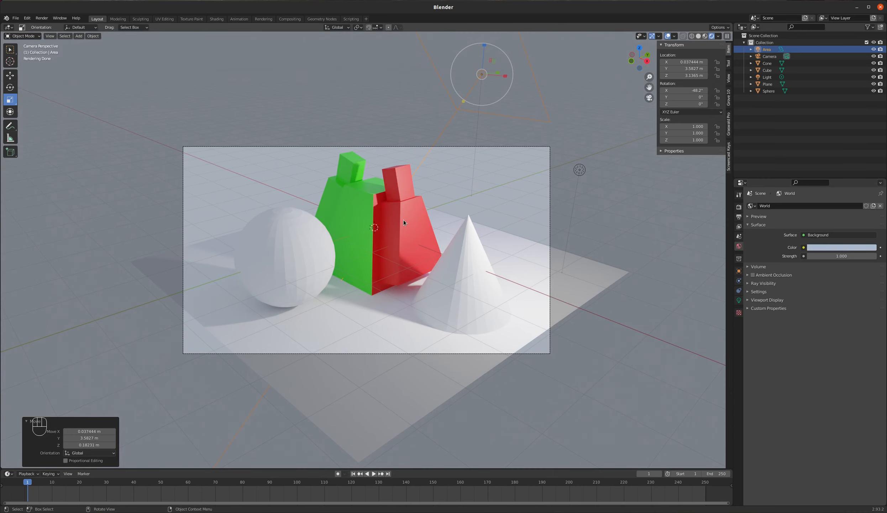
Inspect the camera framing up close, and review the scene's render engine settings and its output resolution and file format settings
scroll(403, 223, "up", 3)
scroll(435, 228, "down", 1)
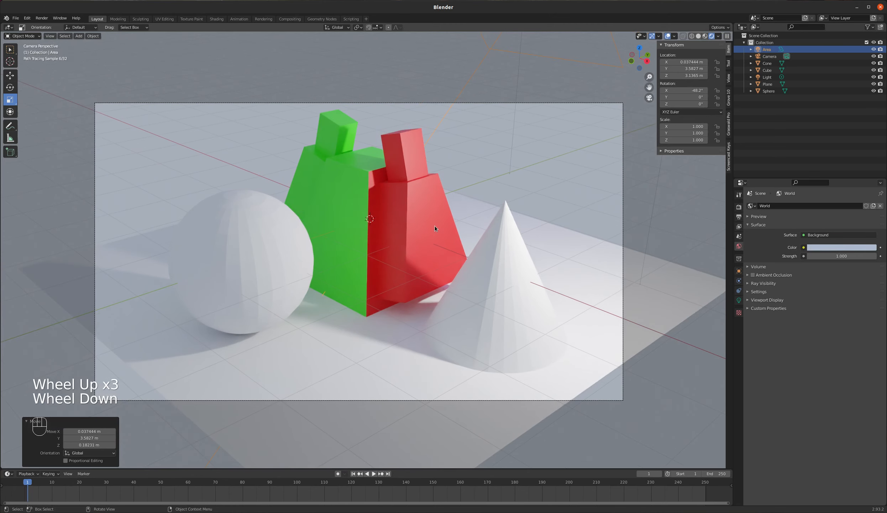
scroll(423, 228, "up", 1)
scroll(420, 227, "down", 1)
scroll(413, 229, "up", 1)
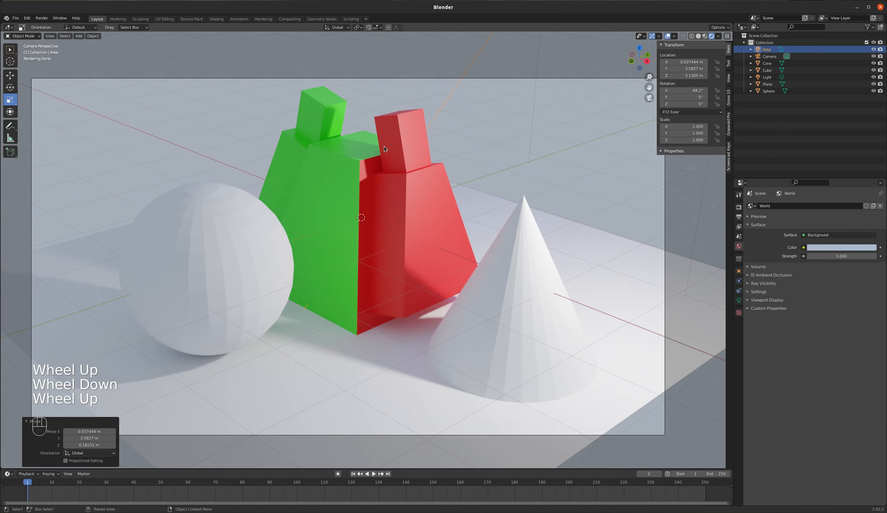
left_click(739, 207)
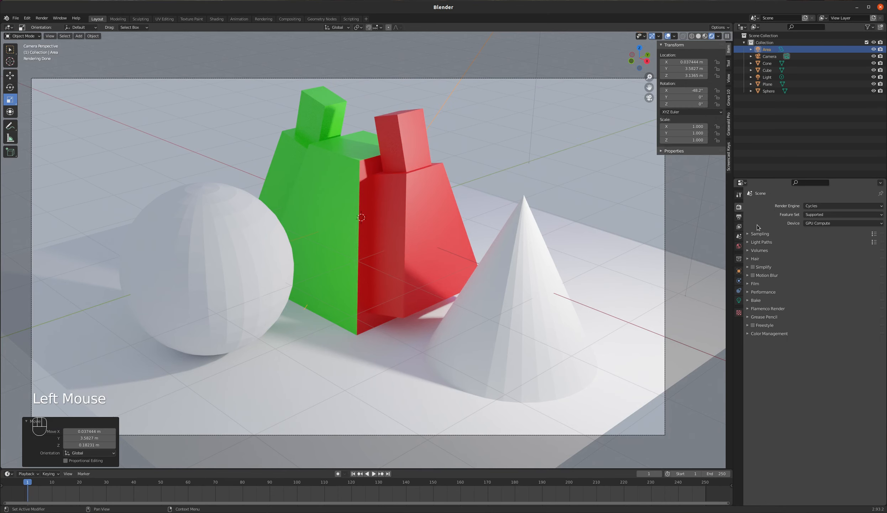
left_click(739, 218)
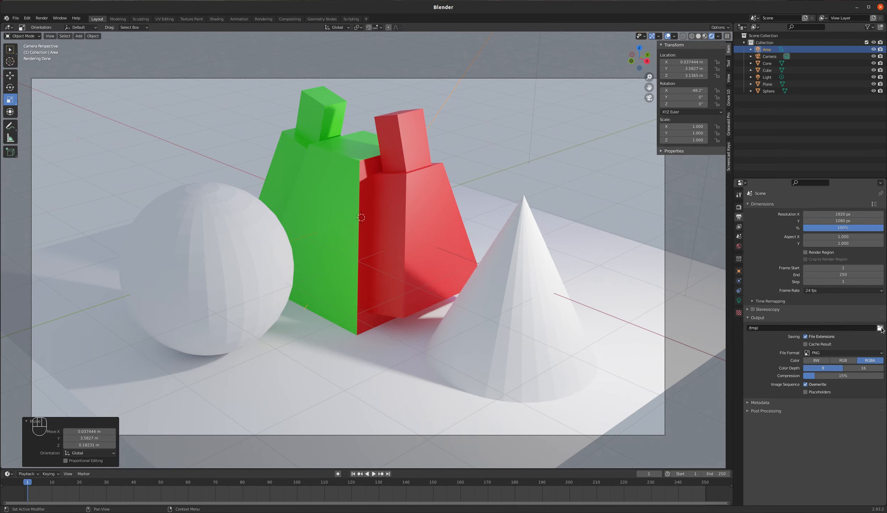
Render a still image from the camera and move the render window so all of it is on screen
left_click(42, 18)
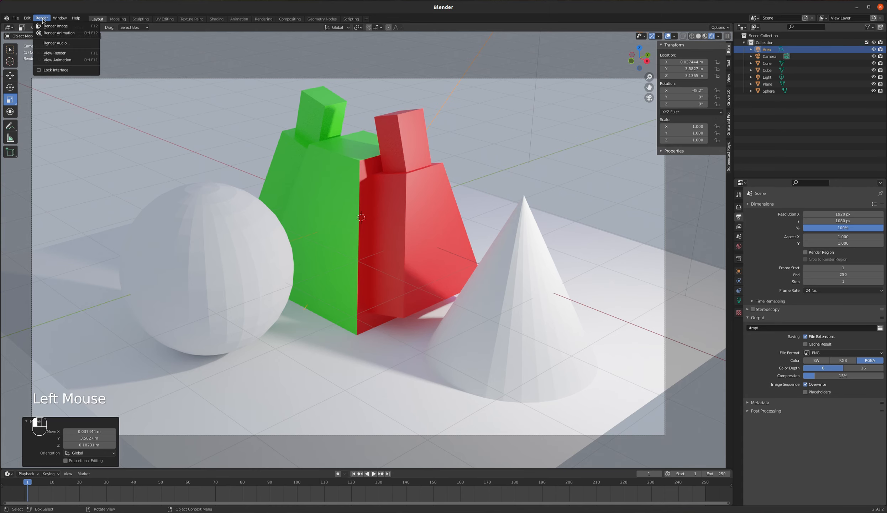
left_click(60, 27)
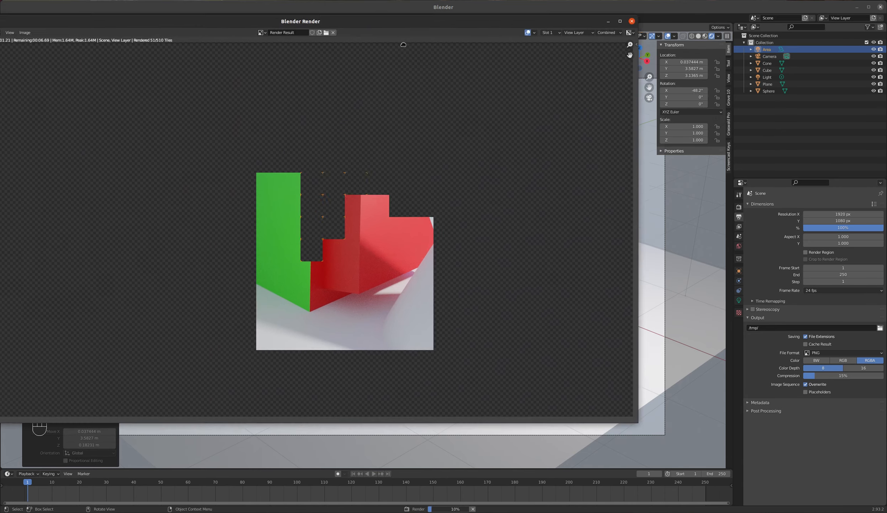
left_click_drag(403, 45, 422, 60)
Review the image file format options for saving the render, leave the dialog without saving and close the render window
left_click(134, 70)
left_click(154, 127)
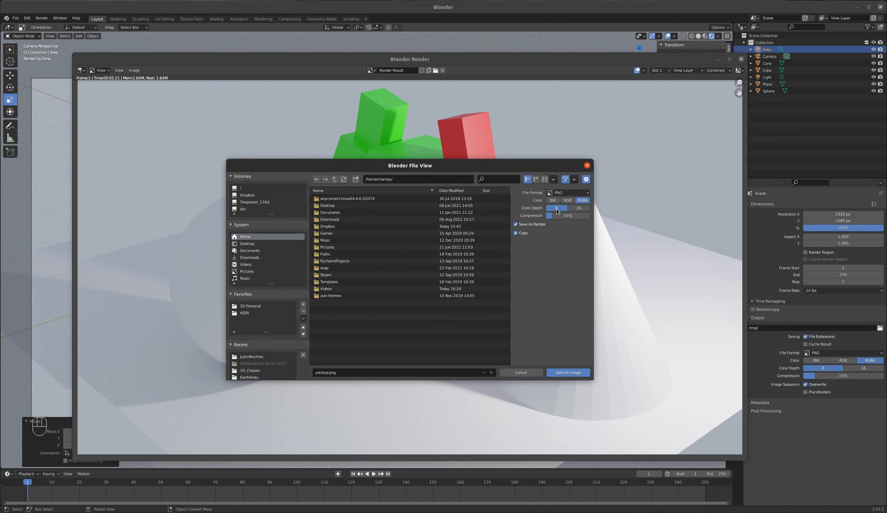
left_click(568, 193)
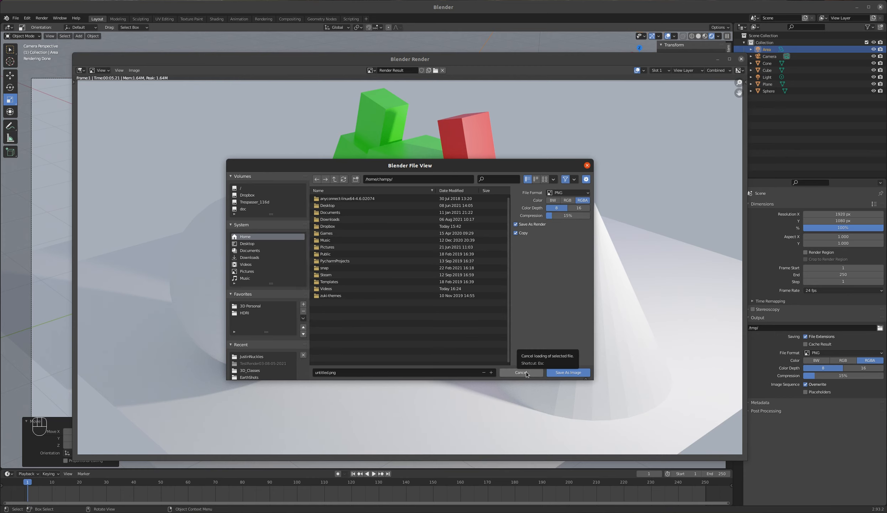
left_click(527, 373)
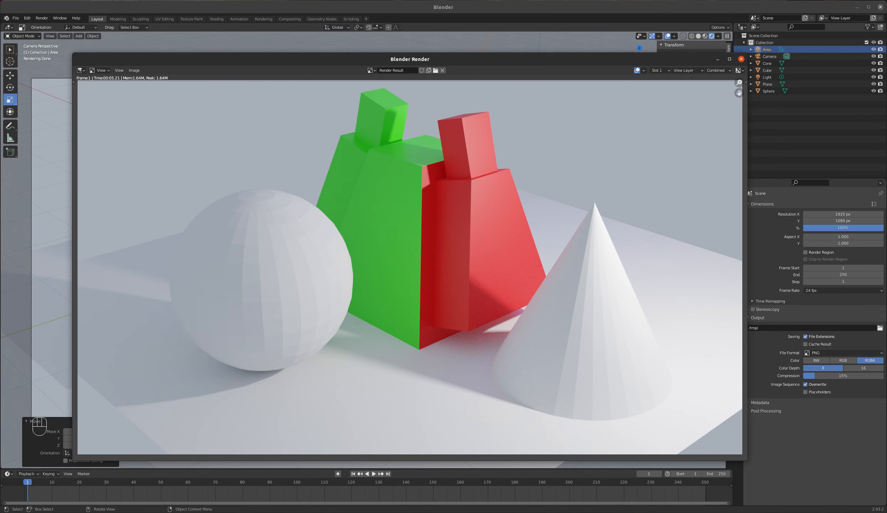
left_click(742, 59)
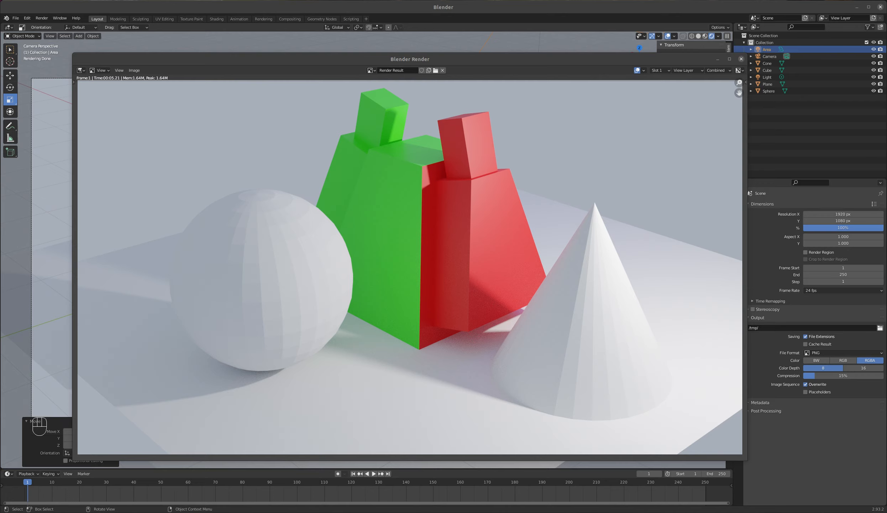